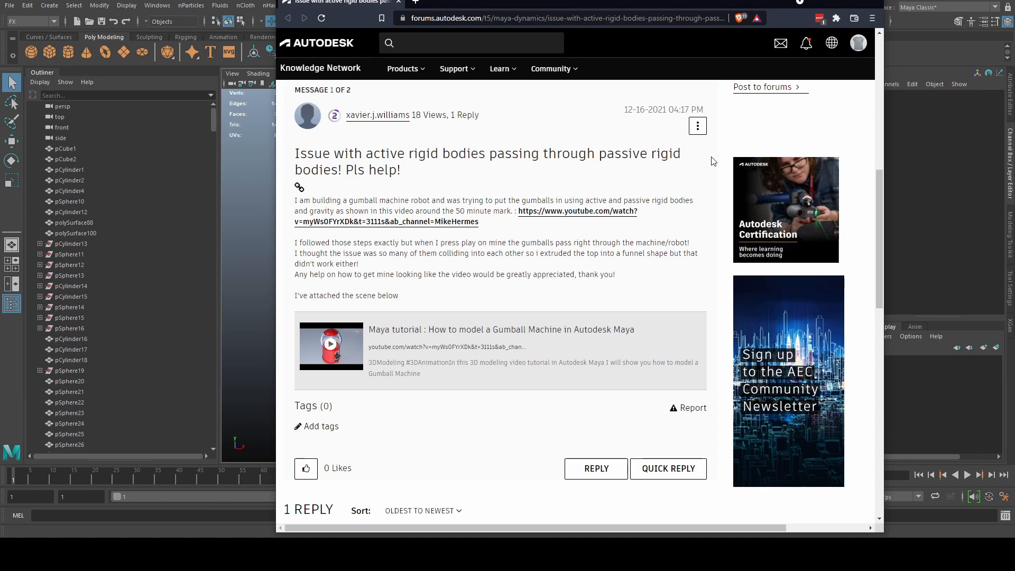
# Leave the forum page for the Maya scene and play the gumball simulation, stopping at frame 44.
pyautogui.click(821, 3)
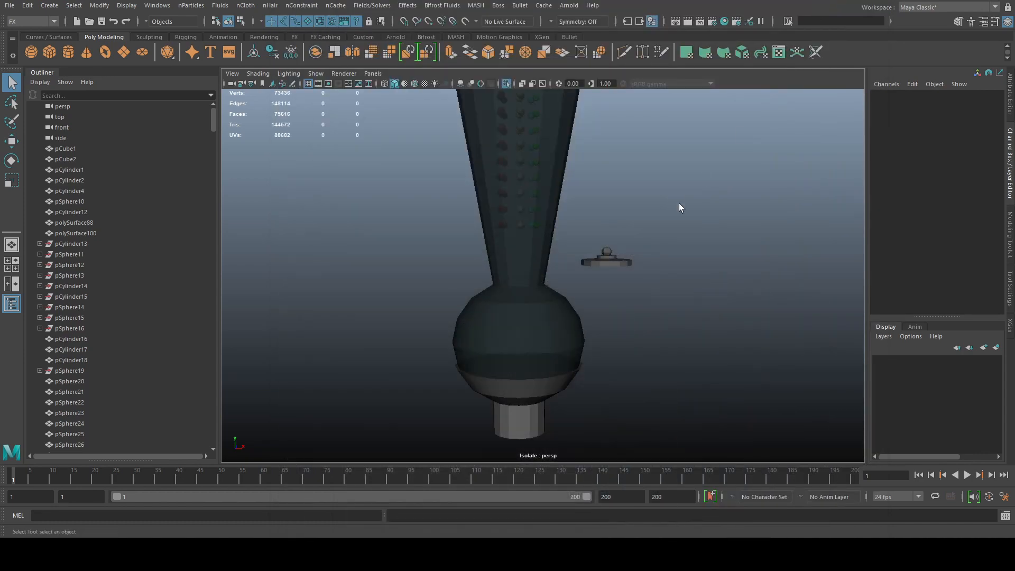
pyautogui.scroll(-5, 677, 248)
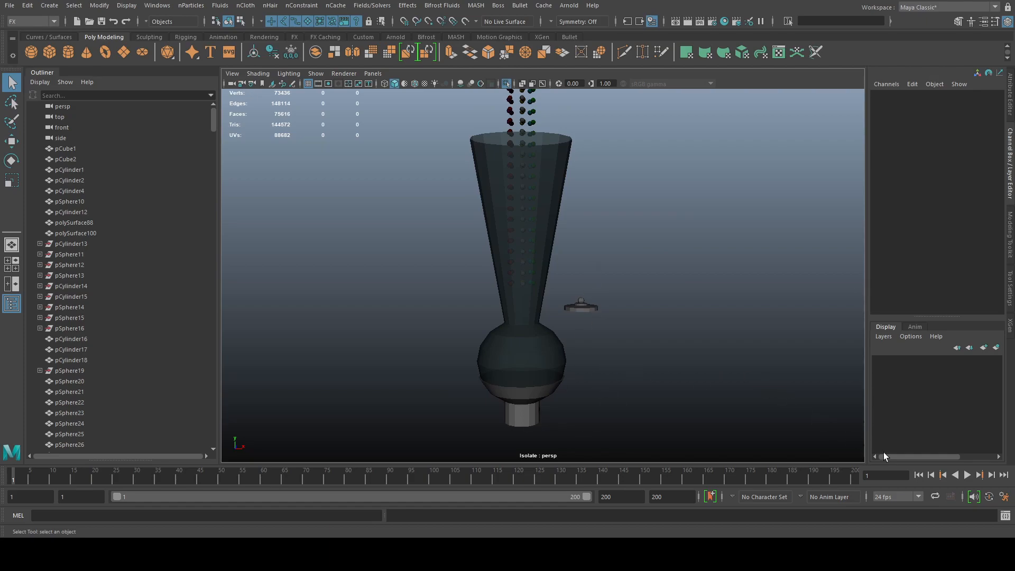
pyautogui.keyDown('alt'); pyautogui.moveTo(676, 360); pyautogui.dragTo(634, 362, button='middle'); pyautogui.keyUp('alt')
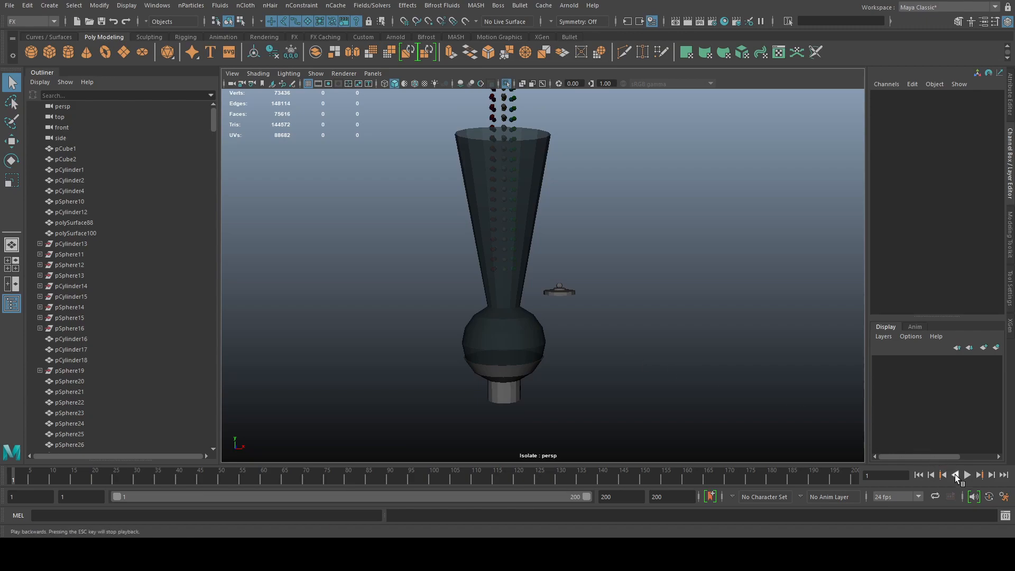
pyautogui.click(967, 474)
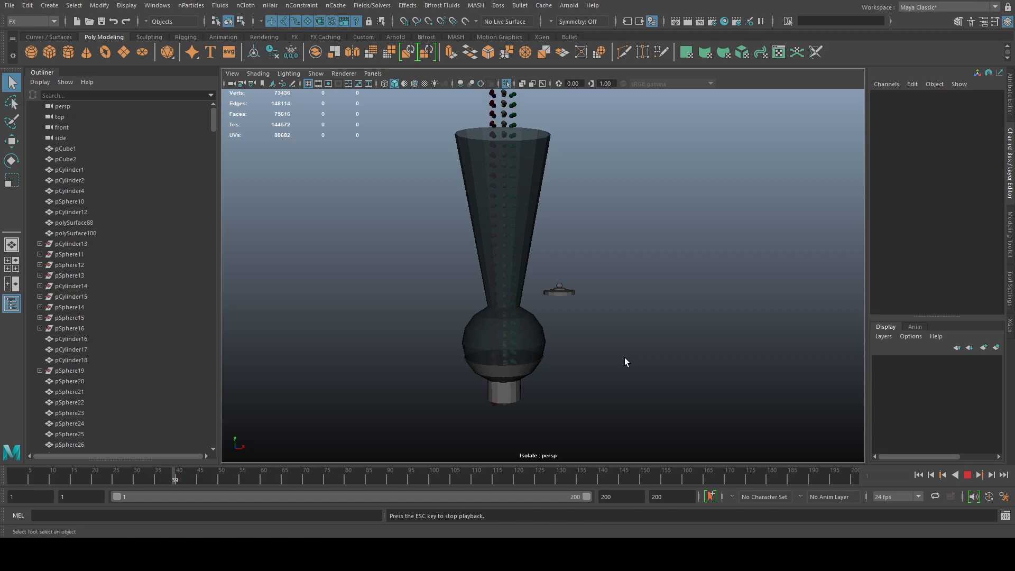
pyautogui.click(968, 476)
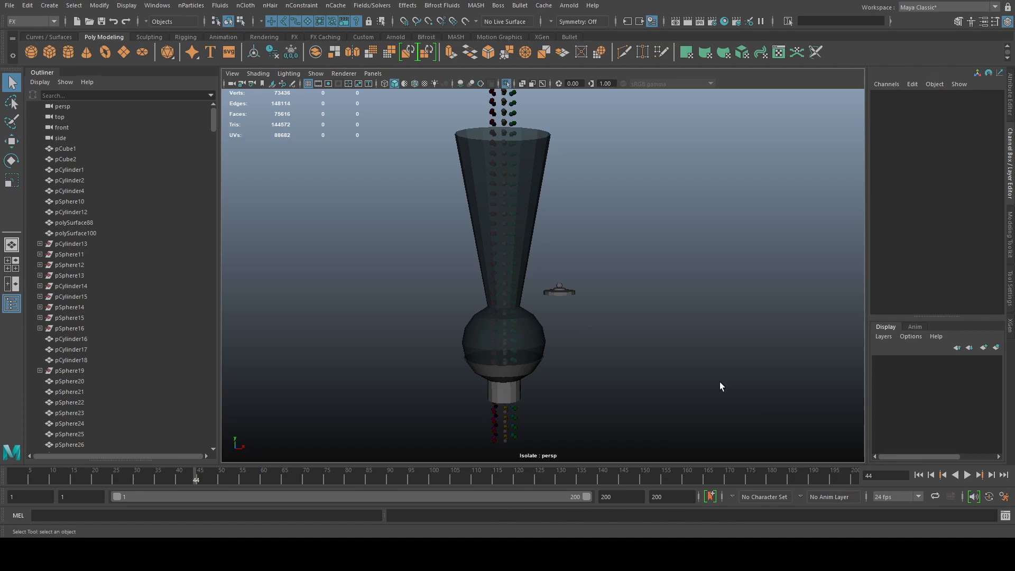
# Select the funnel container and display its face normals to examine which way they point.
pyautogui.keyDown('alt'); pyautogui.moveTo(561, 245); pyautogui.dragTo(565, 327, button='middle'); pyautogui.keyUp('alt')
pyautogui.keyDown('alt'); pyautogui.moveTo(566, 327); pyautogui.dragTo(682, 343, button='right'); pyautogui.keyUp('alt')
pyautogui.click(537, 235)
pyautogui.keyDown('alt'); pyautogui.moveTo(565, 268); pyautogui.dragTo(591, 294); pyautogui.keyUp('alt')
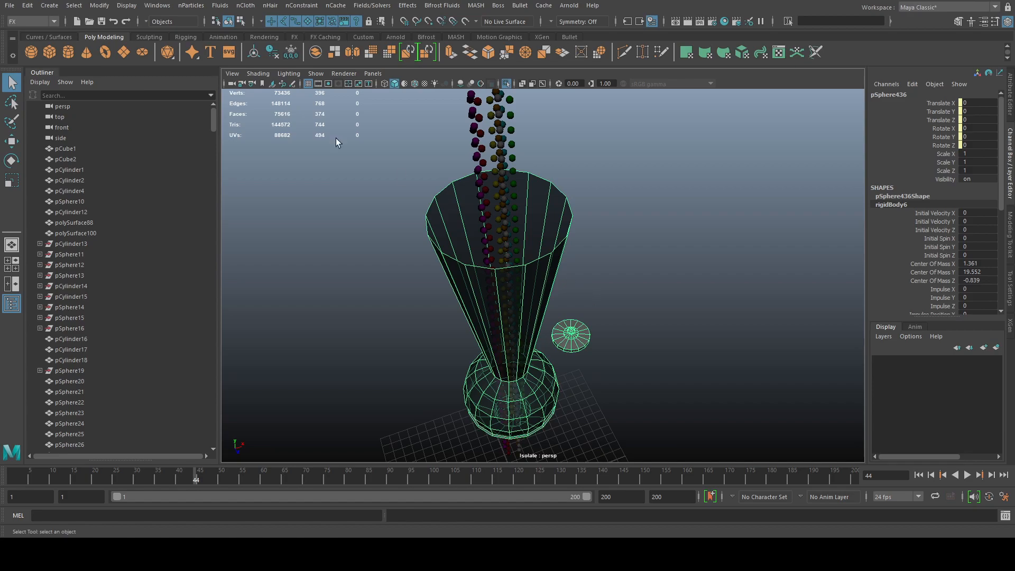
pyautogui.keyDown('alt'); pyautogui.moveTo(274, 119); pyautogui.dragTo(350, 195); pyautogui.keyUp('alt')
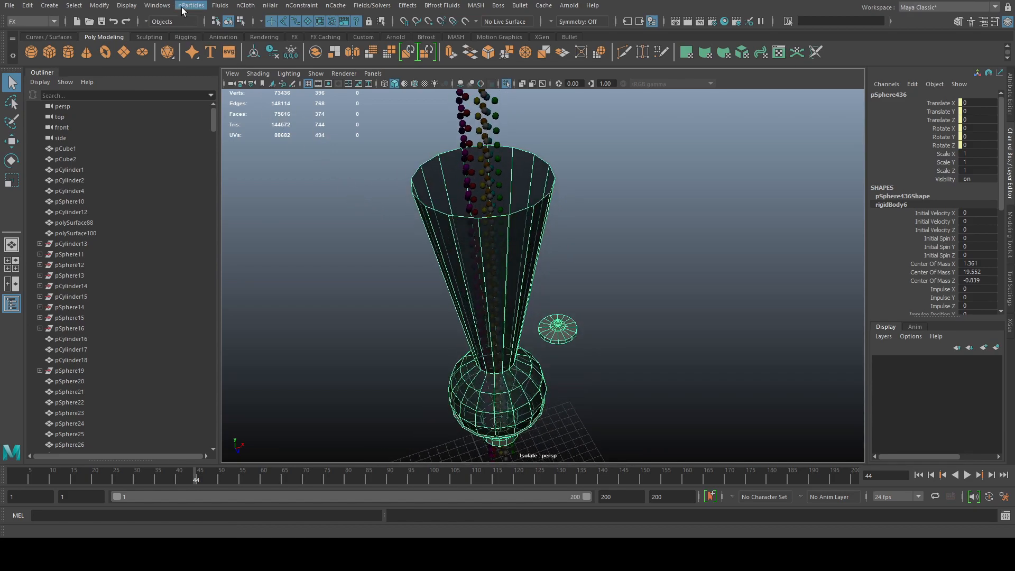
pyautogui.click(135, 5)
pyautogui.moveTo(188, 140)
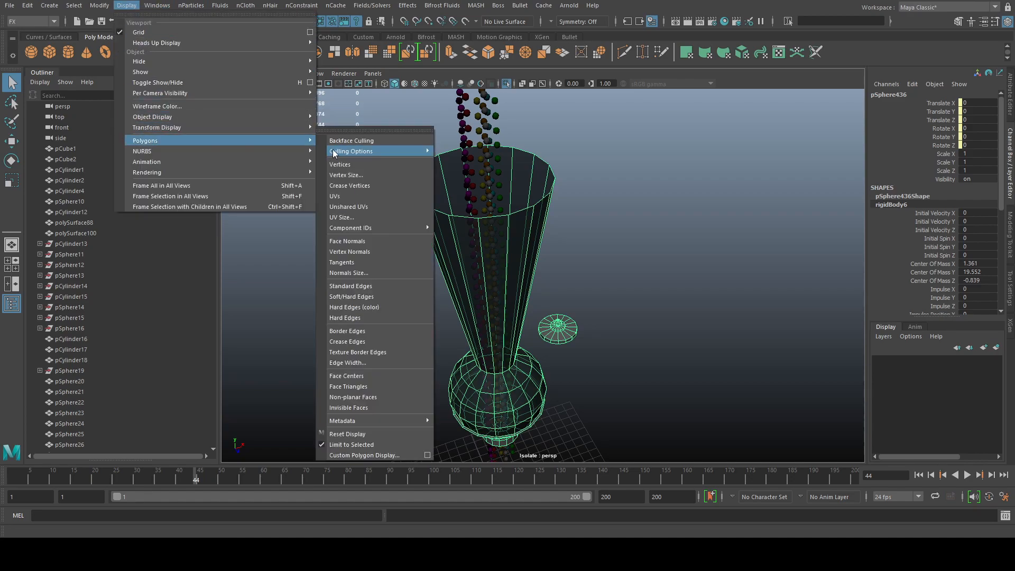
pyautogui.click(374, 245)
pyautogui.keyDown('alt'); pyautogui.moveTo(430, 275); pyautogui.dragTo(509, 268, button='right'); pyautogui.keyUp('alt')
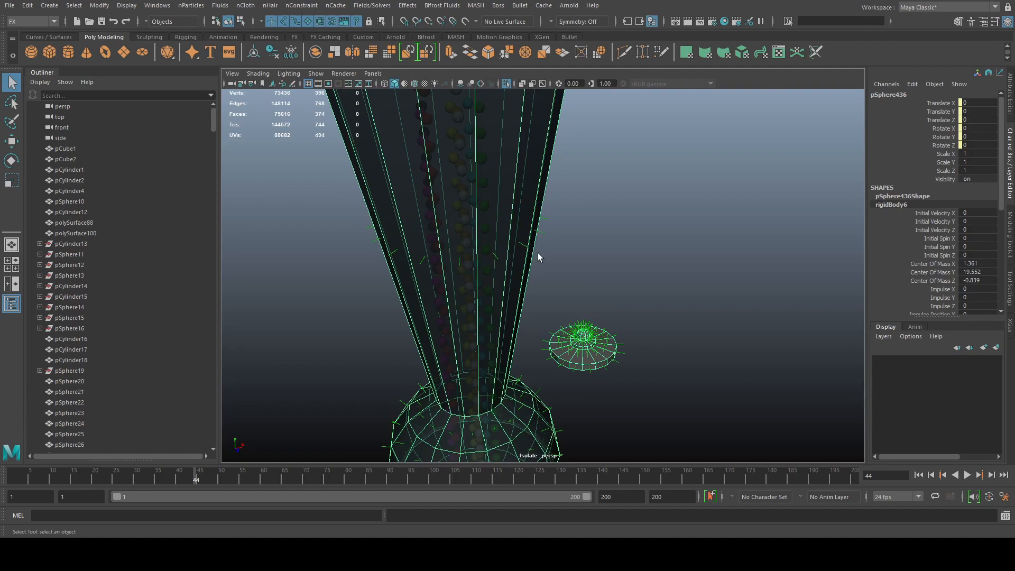
pyautogui.keyDown('alt'); pyautogui.moveTo(571, 227); pyautogui.dragTo(492, 274); pyautogui.keyUp('alt')
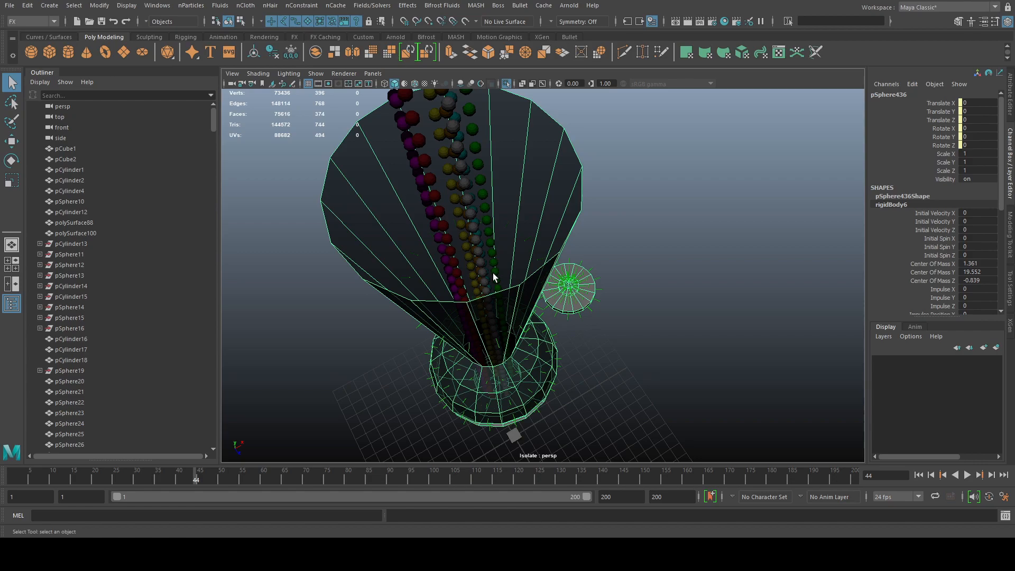
pyautogui.keyDown('alt'); pyautogui.moveTo(548, 315); pyautogui.dragTo(542, 279); pyautogui.keyUp('alt')
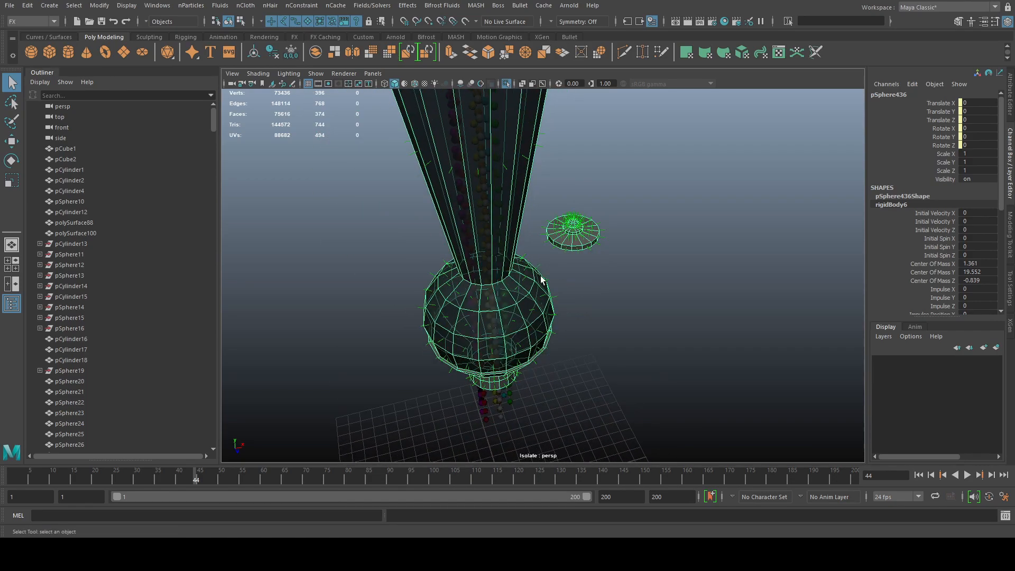
# Hide the funnel container's face normals and clear the selection.
pyautogui.click(128, 5)
pyautogui.moveTo(171, 140)
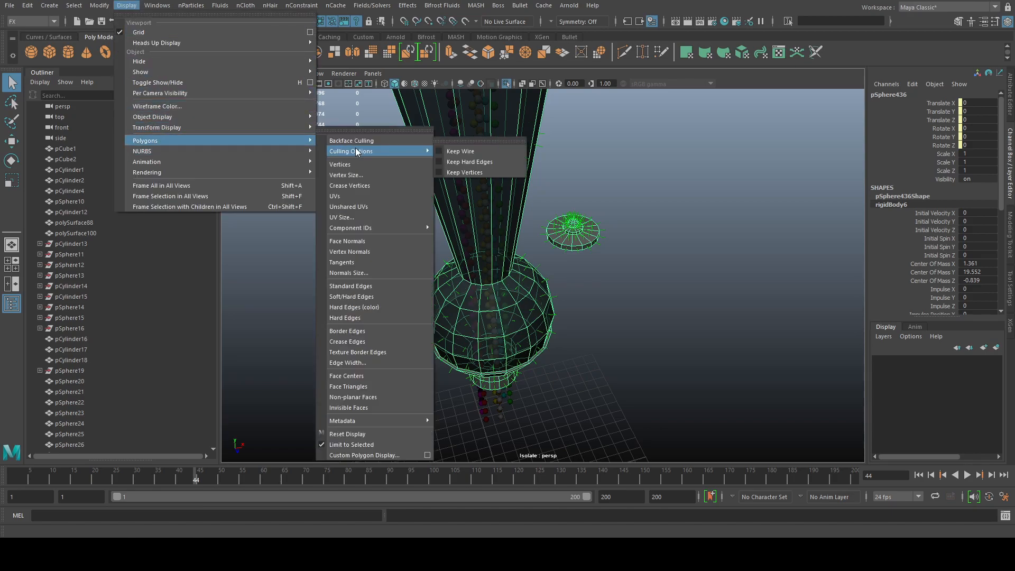
pyautogui.click(365, 241)
pyautogui.scroll(3, 618, 284)
pyautogui.keyDown('alt'); pyautogui.moveTo(623, 280); pyautogui.dragTo(598, 283); pyautogui.keyUp('alt')
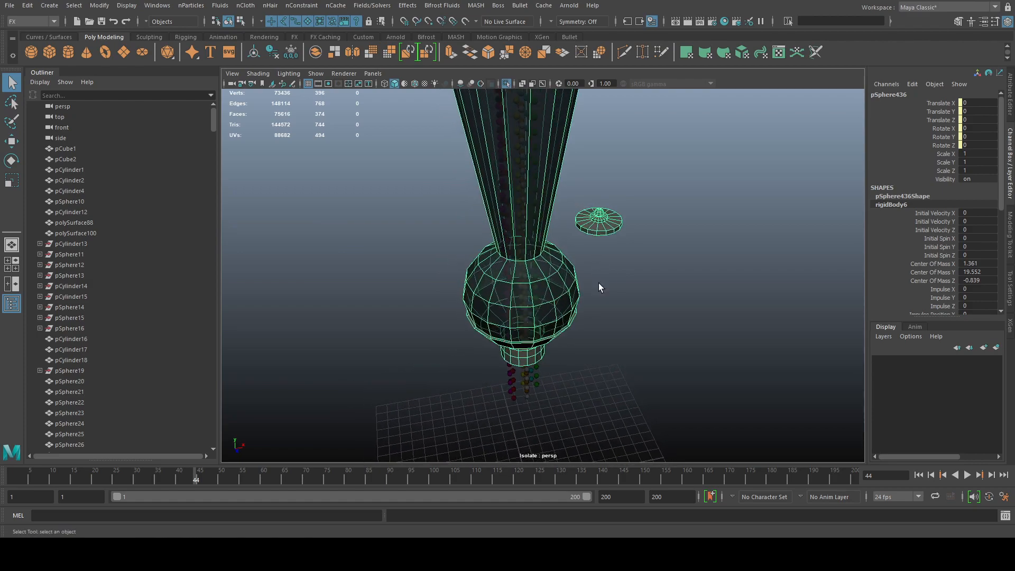
pyautogui.click(629, 268)
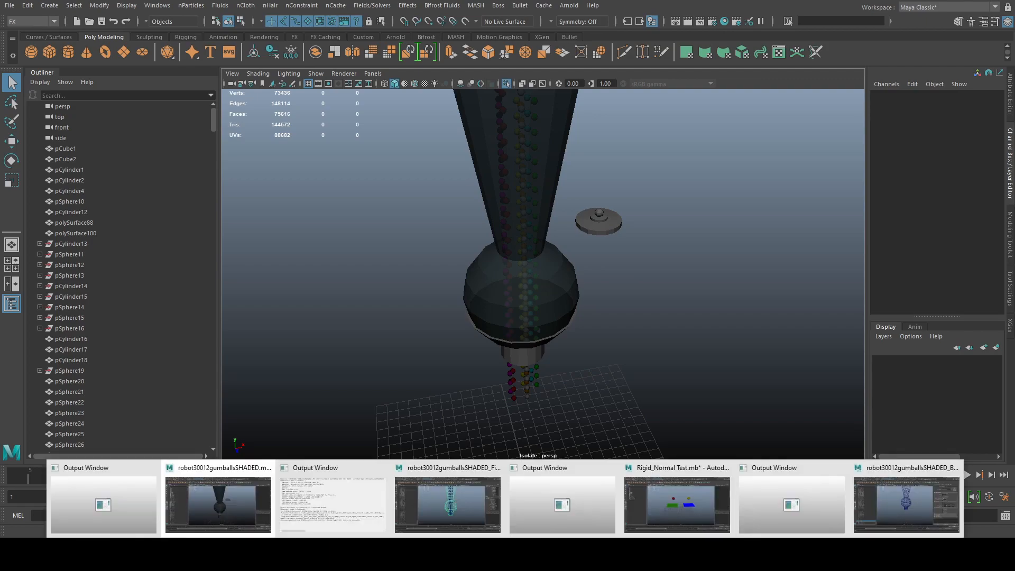
# Switch to the robot30012gumballsSHADED_Fi… scene and show it in shaded display at frame 1.
pyautogui.click(469, 518)
pyautogui.keyDown('alt'); pyautogui.moveTo(663, 297); pyautogui.dragTo(586, 287, button='right'); pyautogui.keyUp('alt')
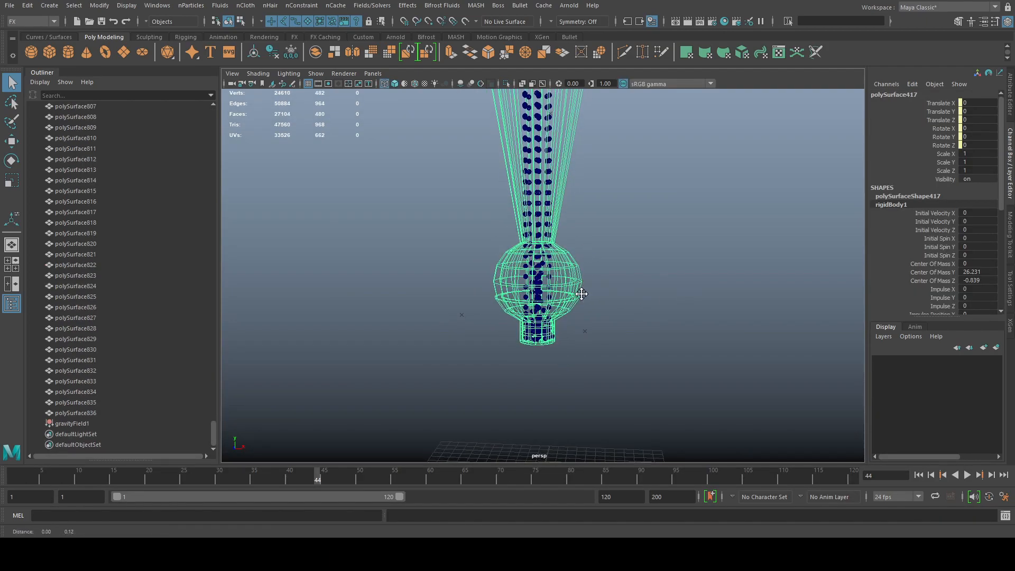
pyautogui.keyDown('alt'); pyautogui.moveTo(586, 288); pyautogui.dragTo(583, 334, button='middle'); pyautogui.keyUp('alt')
pyautogui.click(918, 477)
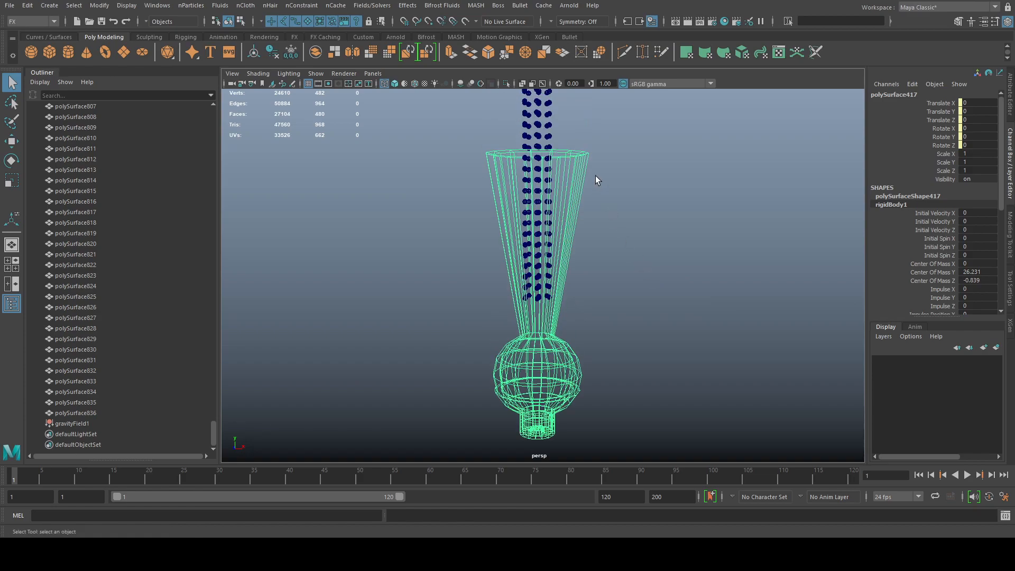
pyautogui.press('5')
pyautogui.moveTo(629, 220)
pyautogui.keyDown('alt'); pyautogui.mouseDown()
pyautogui.moveTo(593, 302)
pyautogui.moveTo(630, 315)
pyautogui.moveTo(653, 399)
pyautogui.moveTo(684, 397)
pyautogui.moveTo(661, 328)
pyautogui.mouseUp(); pyautogui.keyUp('alt')
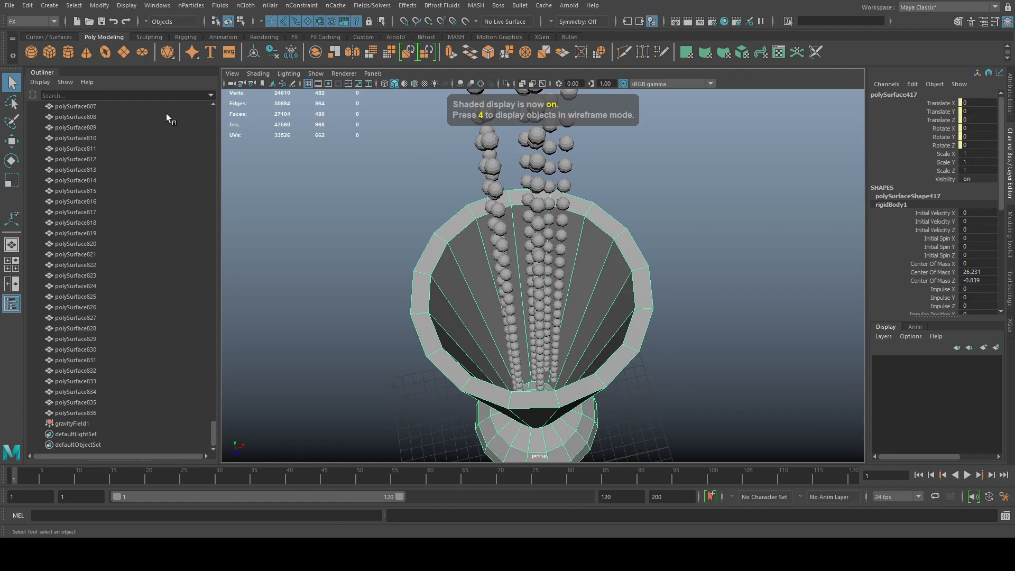
# Display the thick-walled container's face normals and examine them on its inner walls, rim and outer walls.
pyautogui.click(123, 7)
pyautogui.moveTo(186, 138)
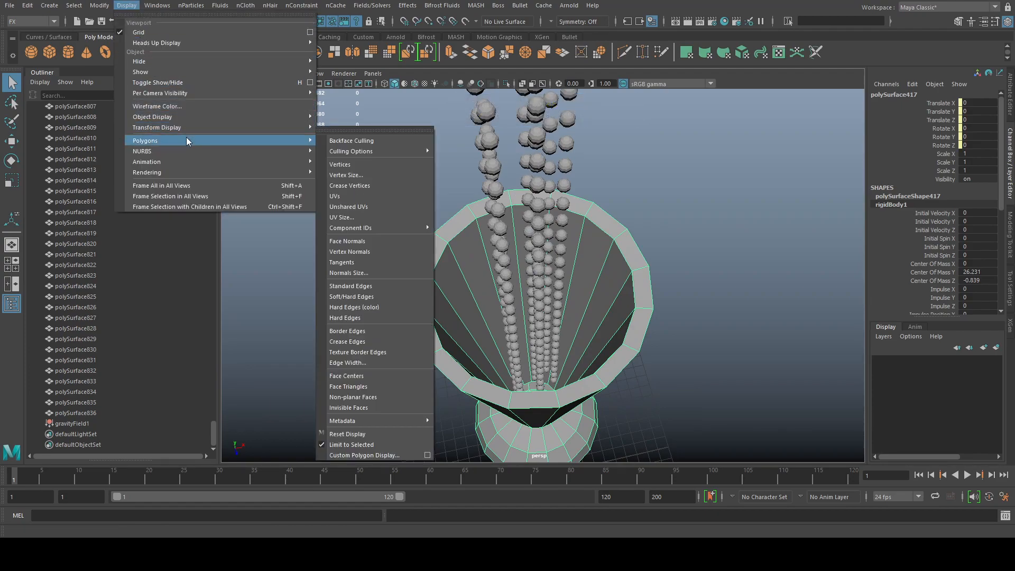
pyautogui.click(369, 240)
pyautogui.scroll(5, 498, 277)
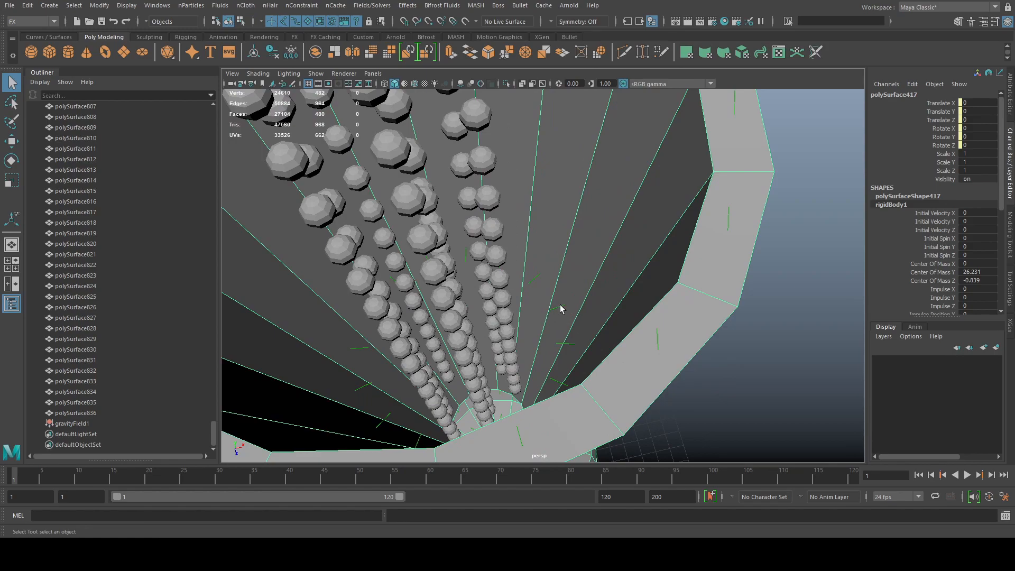
pyautogui.keyDown('alt'); pyautogui.moveTo(634, 321); pyautogui.dragTo(596, 154); pyautogui.keyUp('alt')
pyautogui.keyDown('alt'); pyautogui.moveTo(597, 157); pyautogui.dragTo(615, 269, button='middle'); pyautogui.keyUp('alt')
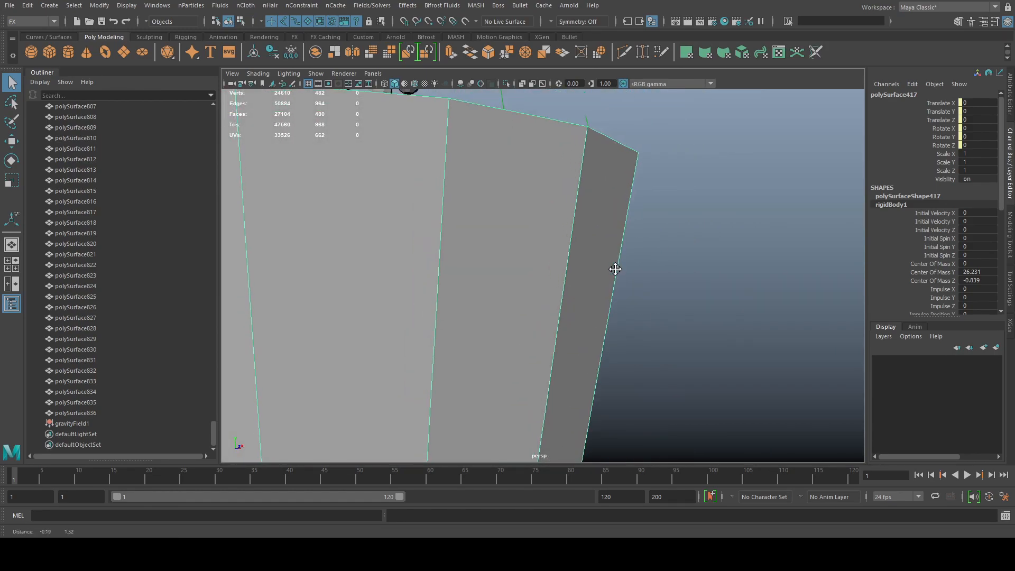
pyautogui.keyDown('alt'); pyautogui.moveTo(588, 120); pyautogui.dragTo(547, 354, button='right'); pyautogui.keyUp('alt')
pyautogui.keyDown('alt'); pyautogui.moveTo(559, 272); pyautogui.dragTo(561, 319, button='right'); pyautogui.keyUp('alt')
pyautogui.moveTo(562, 319)
pyautogui.keyDown('alt'); pyautogui.mouseDown()
pyautogui.moveTo(555, 338)
pyautogui.moveTo(560, 279)
pyautogui.moveTo(550, 324)
pyautogui.moveTo(560, 320)
pyautogui.mouseUp(); pyautogui.keyUp('alt')
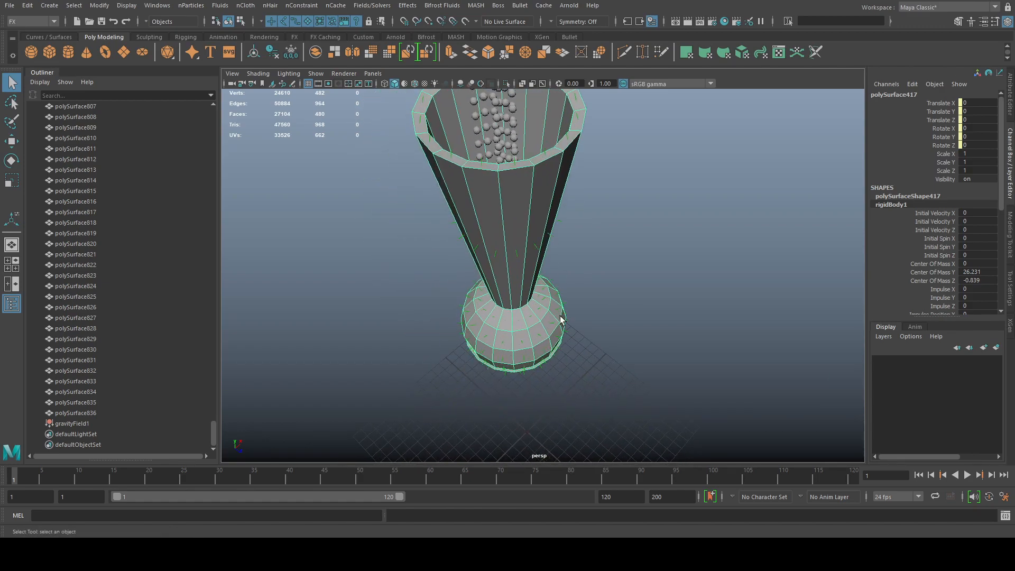
pyautogui.keyDown('alt'); pyautogui.moveTo(547, 324); pyautogui.dragTo(532, 268); pyautogui.keyUp('alt')
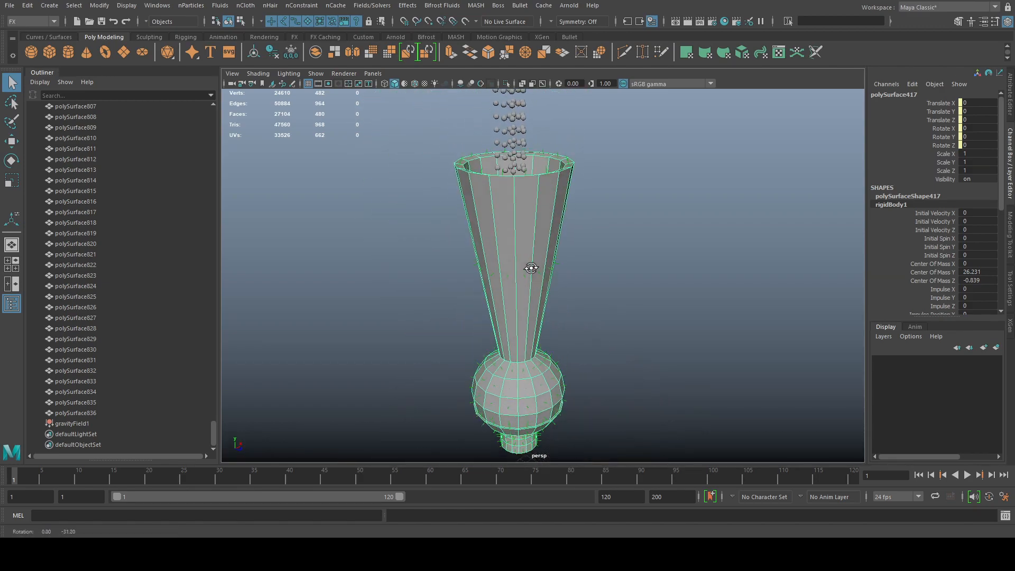
# Hide the thick-walled container's face normals and deselect the container.
pyautogui.click(126, 5)
pyautogui.moveTo(199, 141)
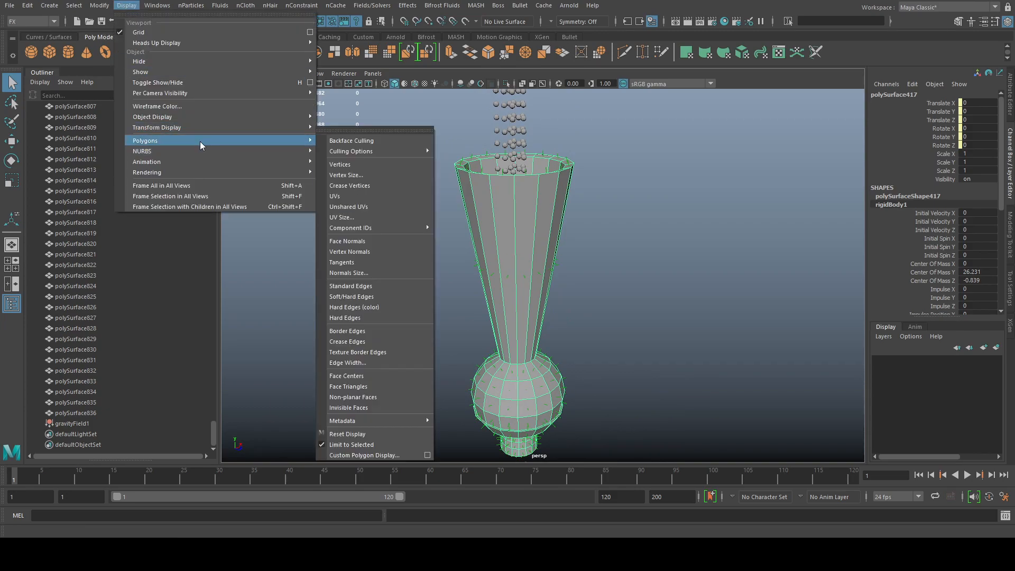
pyautogui.click(385, 243)
pyautogui.keyDown('alt'); pyautogui.moveTo(623, 254); pyautogui.dragTo(606, 241, button='middle'); pyautogui.keyUp('alt')
pyautogui.keyDown('alt'); pyautogui.moveTo(606, 241); pyautogui.dragTo(414, 85, button='right'); pyautogui.keyUp('alt')
pyautogui.keyDown('alt'); pyautogui.moveTo(414, 84); pyautogui.dragTo(400, 77, button='middle'); pyautogui.keyUp('alt')
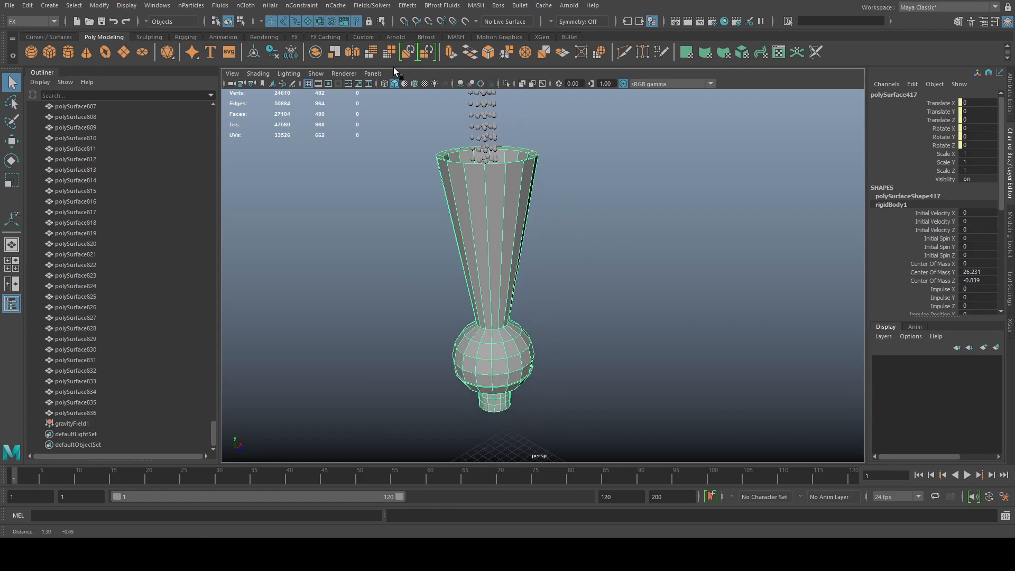
pyautogui.click(380, 5)
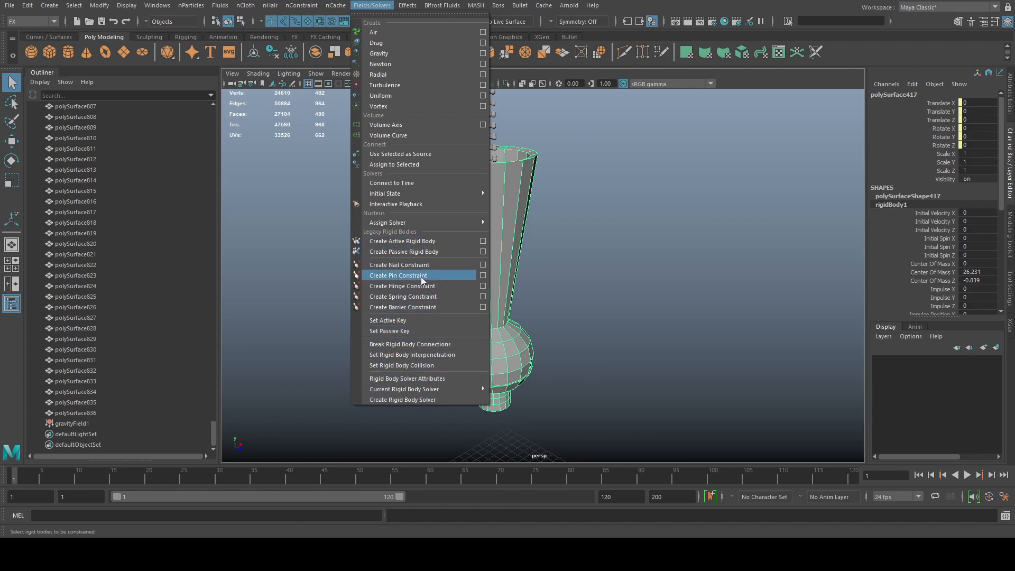
pyautogui.click(570, 211)
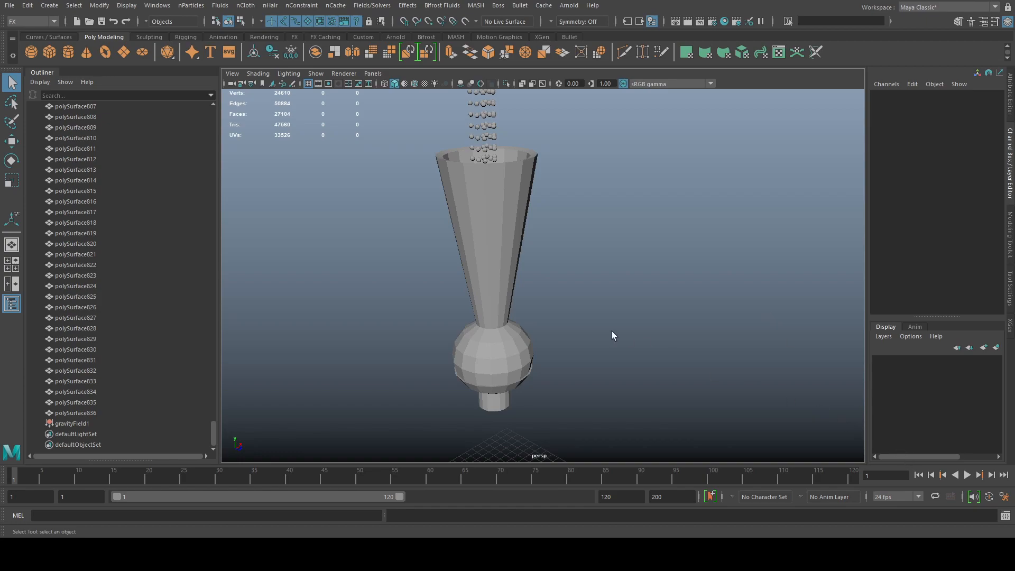
# Switch to wireframe display and play the gumball simulation, stopping at frame 42.
pyautogui.press('4')
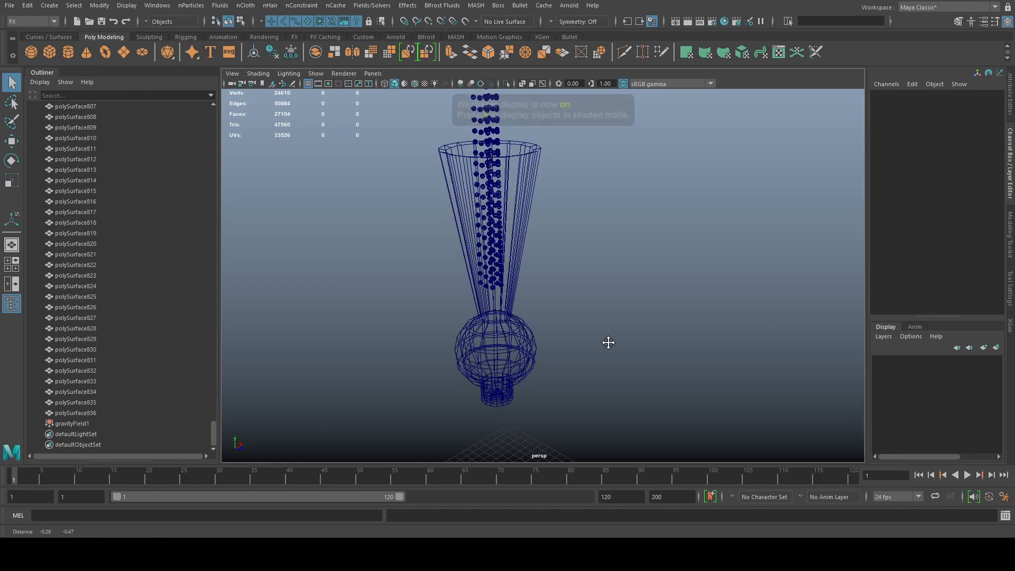
pyautogui.click(967, 475)
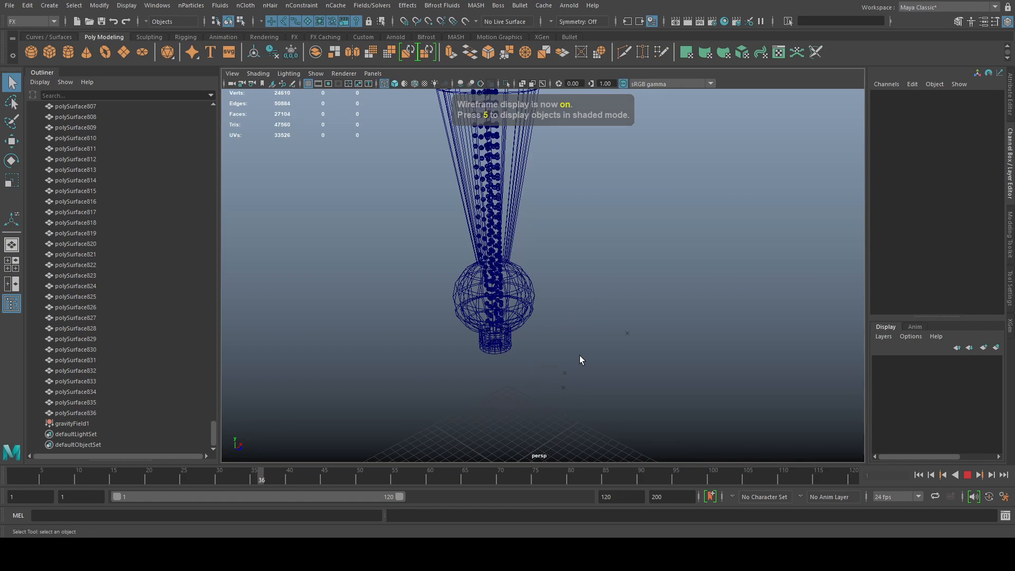
pyautogui.press('alt')
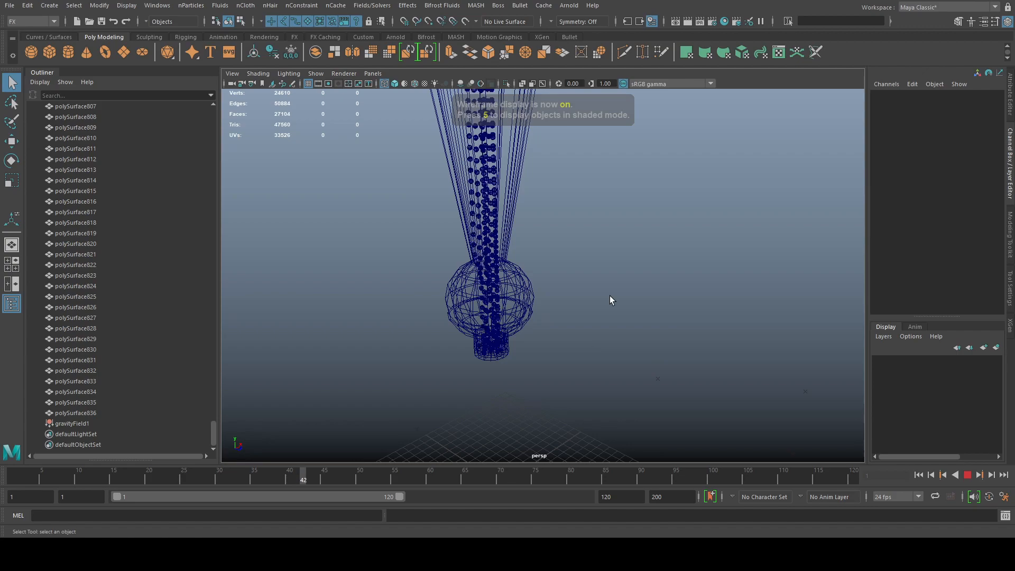
pyautogui.press('Escape')
# Examine the spheres inside the container's bottom neck closely, selecting and framing one of them.
pyautogui.keyDown('alt'); pyautogui.moveTo(610, 298); pyautogui.dragTo(543, 329); pyautogui.keyUp('alt')
pyautogui.keyDown('alt'); pyautogui.moveTo(543, 329); pyautogui.dragTo(547, 283, button='middle'); pyautogui.keyUp('alt')
pyautogui.keyDown('alt'); pyautogui.moveTo(547, 283); pyautogui.dragTo(644, 313, button='right'); pyautogui.keyUp('alt')
pyautogui.keyDown('alt'); pyautogui.moveTo(542, 290); pyautogui.dragTo(586, 279, button='middle'); pyautogui.keyUp('alt')
pyautogui.keyDown('alt'); pyautogui.moveTo(587, 280); pyautogui.dragTo(660, 306, button='right'); pyautogui.keyUp('alt')
pyautogui.keyDown('alt'); pyautogui.moveTo(485, 316); pyautogui.dragTo(676, 299, button='right'); pyautogui.keyUp('alt')
pyautogui.keyDown('alt'); pyautogui.moveTo(518, 312); pyautogui.dragTo(524, 298, button='middle'); pyautogui.keyUp('alt')
pyautogui.keyDown('alt'); pyautogui.moveTo(524, 298); pyautogui.dragTo(494, 397); pyautogui.keyUp('alt')
pyautogui.click(478, 394)
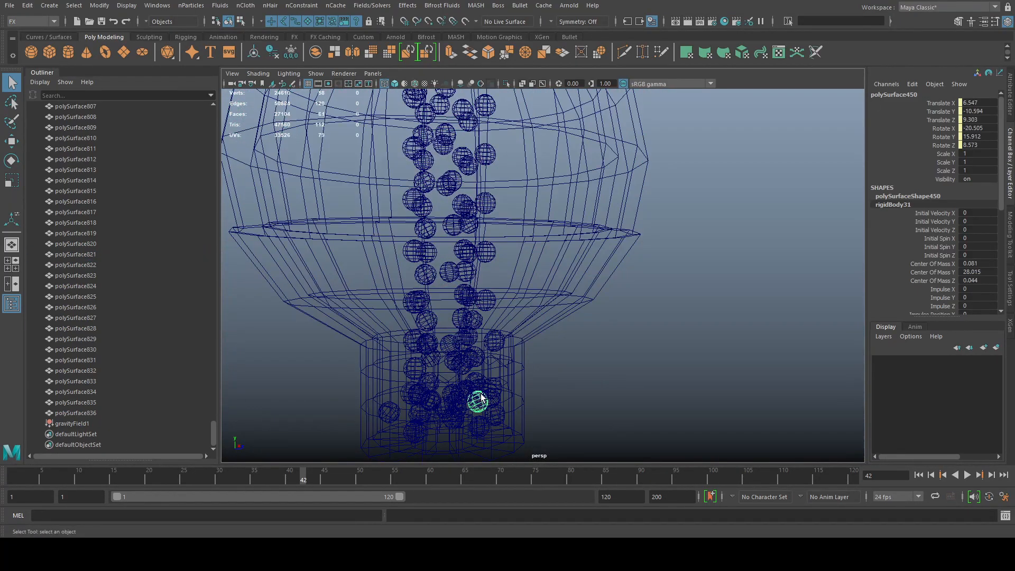
pyautogui.press('f')
# Examine the whole container from farther out, comparing the spheres in the funnel, round base and neck.
pyautogui.keyDown('alt'); pyautogui.moveTo(696, 391); pyautogui.dragTo(537, 330, button='right'); pyautogui.keyUp('alt')
pyautogui.keyDown('alt'); pyautogui.moveTo(537, 331); pyautogui.dragTo(578, 216); pyautogui.keyUp('alt')
pyautogui.keyDown('alt'); pyautogui.moveTo(531, 248); pyautogui.dragTo(535, 326, button='middle'); pyautogui.keyUp('alt')
pyautogui.keyDown('alt'); pyautogui.moveTo(724, 332); pyautogui.dragTo(562, 316, button='right'); pyautogui.keyUp('alt')
pyautogui.keyDown('alt'); pyautogui.moveTo(561, 316); pyautogui.dragTo(535, 390, button='middle'); pyautogui.keyUp('alt')
pyautogui.keyDown('alt'); pyautogui.moveTo(671, 318); pyautogui.dragTo(520, 290, button='right'); pyautogui.keyUp('alt')
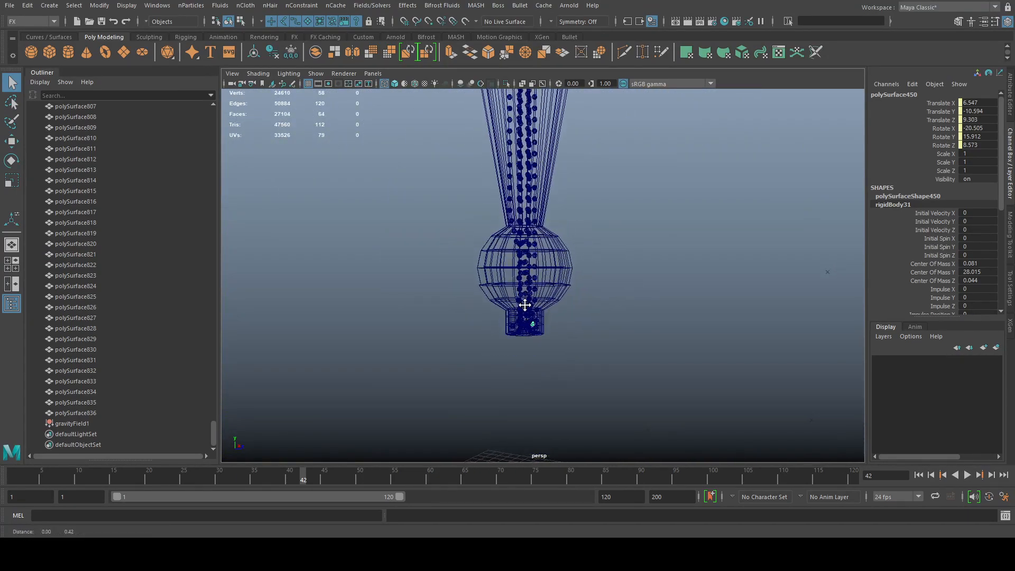
pyautogui.keyDown('alt'); pyautogui.moveTo(525, 296); pyautogui.dragTo(519, 338, button='middle'); pyautogui.keyUp('alt')
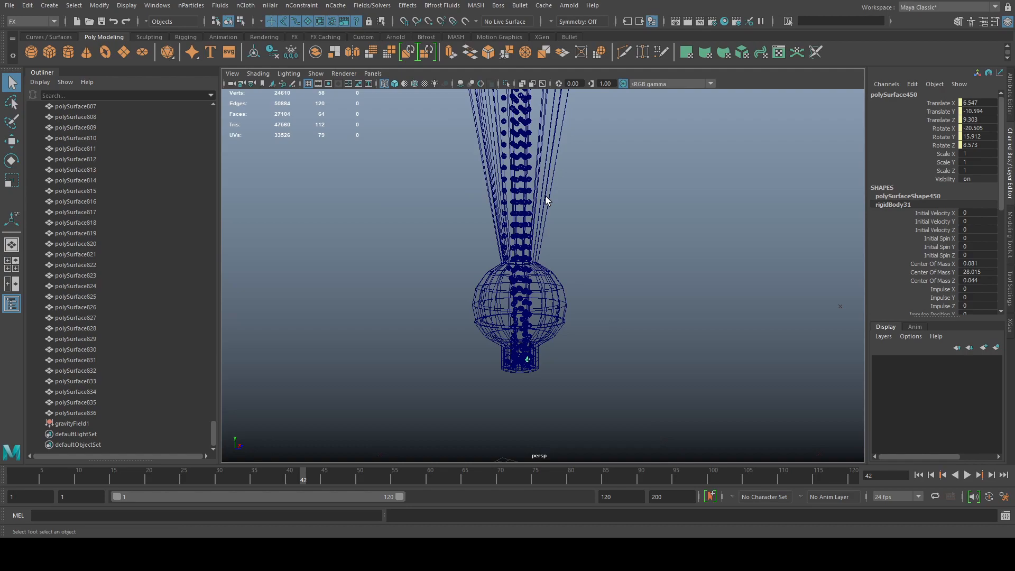
pyautogui.keyDown('alt'); pyautogui.moveTo(613, 258); pyautogui.dragTo(603, 359, button='middle'); pyautogui.keyUp('alt')
pyautogui.keyDown('alt'); pyautogui.moveTo(548, 346); pyautogui.dragTo(520, 169, button='right'); pyautogui.keyUp('alt')
pyautogui.keyDown('alt'); pyautogui.moveTo(608, 320); pyautogui.dragTo(592, 169, button='right'); pyautogui.keyUp('alt')
pyautogui.scroll(3, 605, 339)
pyautogui.scroll(5, 569, 331)
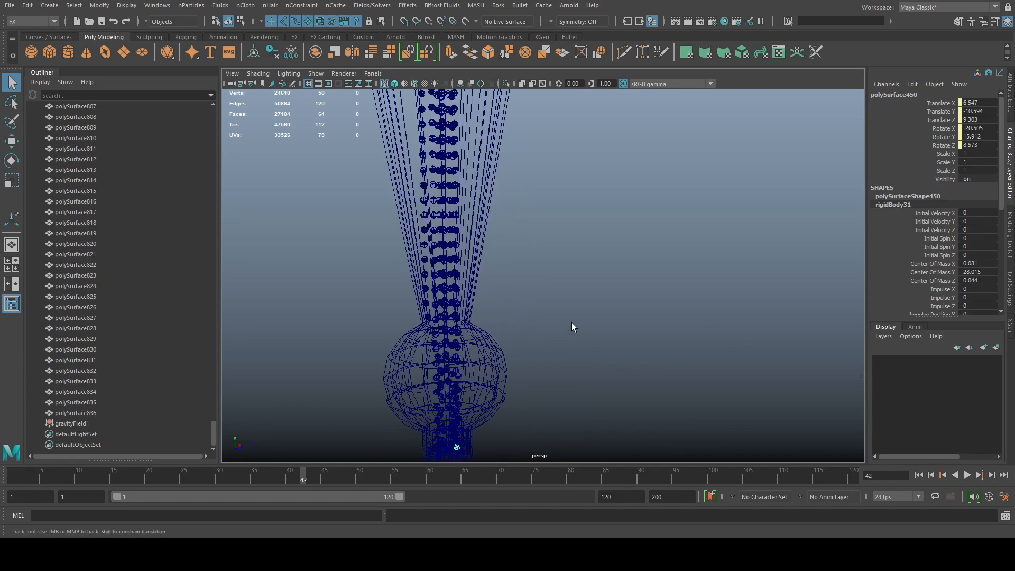
# Switch to the Rigid_Normal Test.mb scene with the two spheres above the green and blue planes.
pyautogui.moveTo(520, 535)
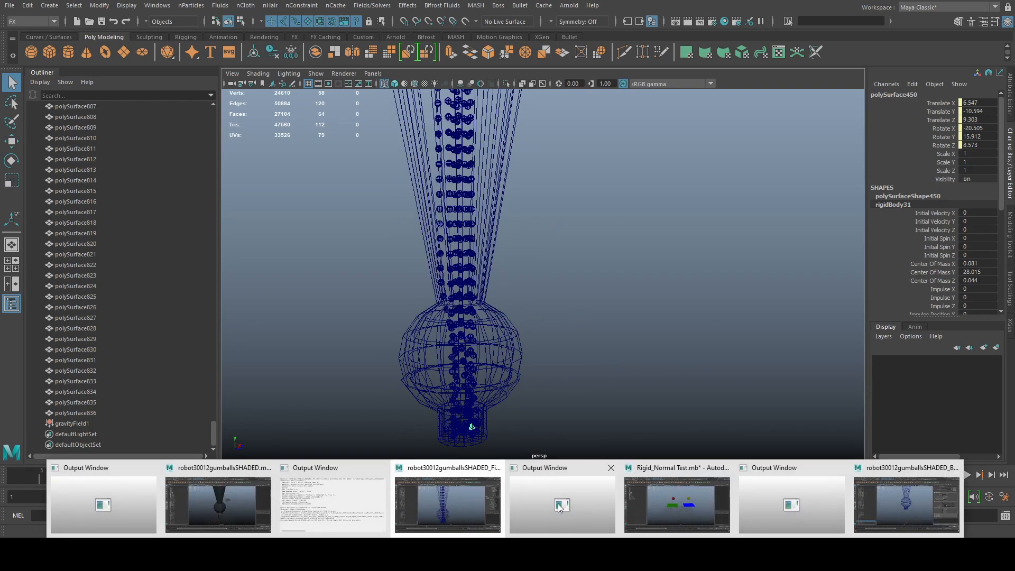
pyautogui.click(692, 502)
pyautogui.keyDown('alt'); pyautogui.moveTo(573, 360); pyautogui.dragTo(553, 364, button='middle'); pyautogui.keyUp('alt')
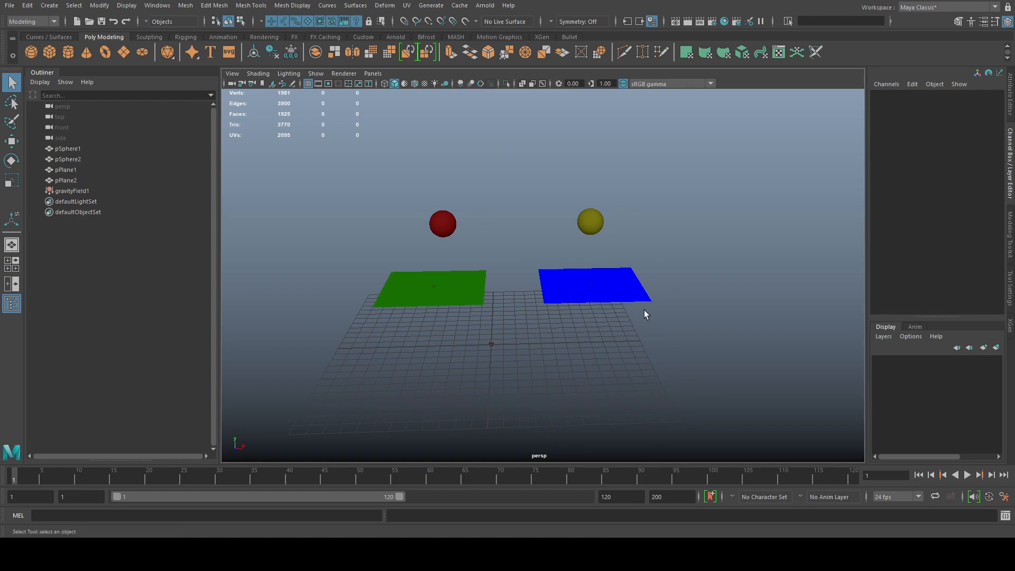
# Select the green plane and the blue plane in turn to compare the direction of their face normals.
pyautogui.click(467, 274)
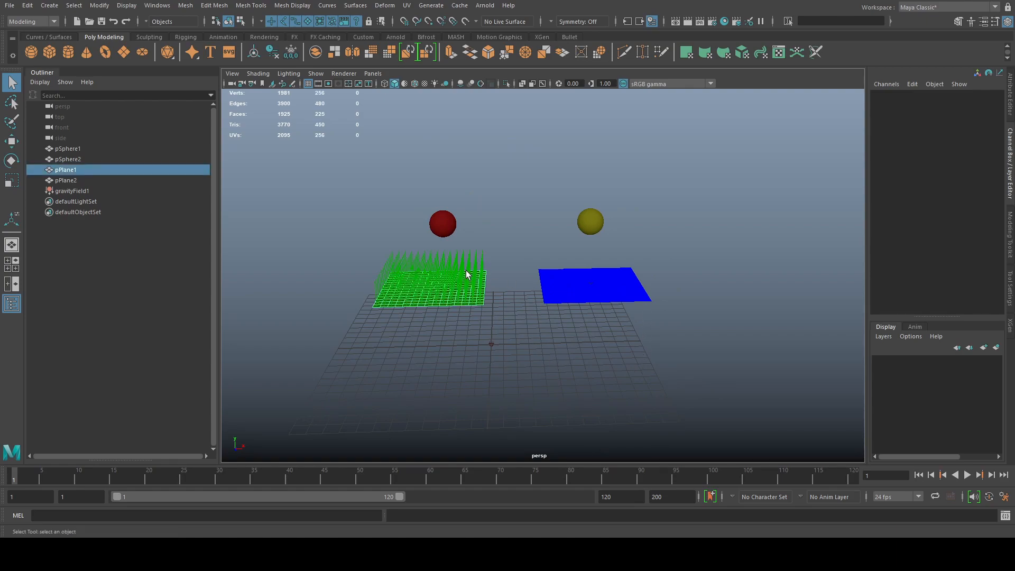
pyautogui.keyDown('alt'); pyautogui.moveTo(591, 364); pyautogui.dragTo(611, 343, button='middle'); pyautogui.keyUp('alt')
pyautogui.scroll(2, 620, 368)
pyautogui.click(542, 259)
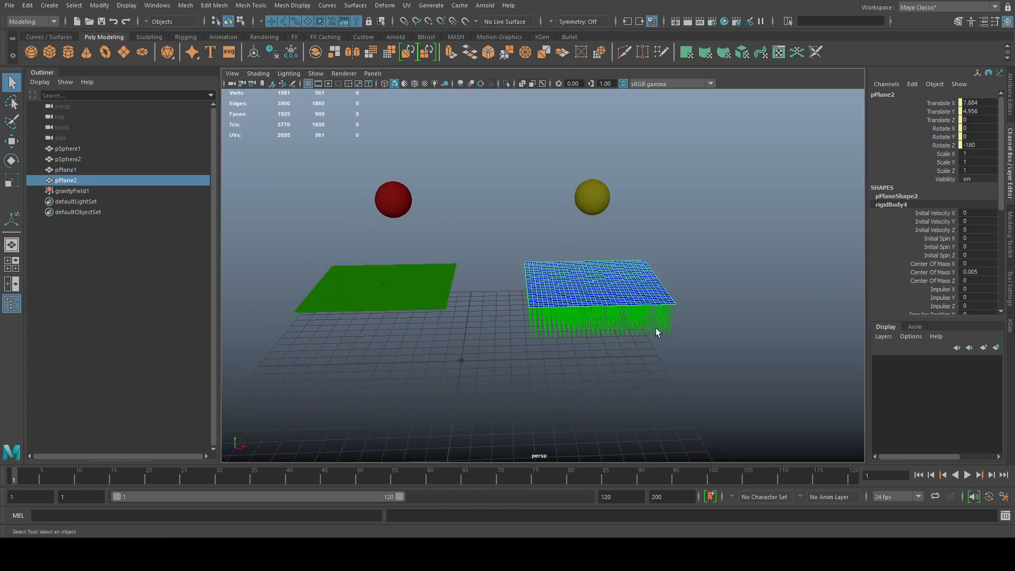
# Select both spheres together, pick the green and blue planes one after the other, and clear the selection.
pyautogui.moveTo(334, 160); pyautogui.dragTo(674, 200)
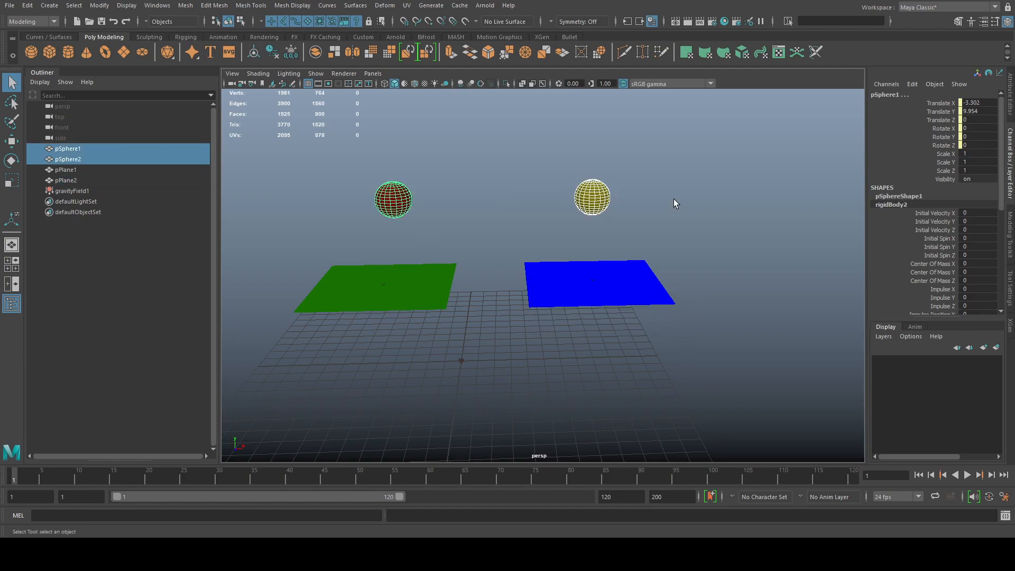
pyautogui.click(433, 286)
pyautogui.click(562, 290)
pyautogui.click(690, 359)
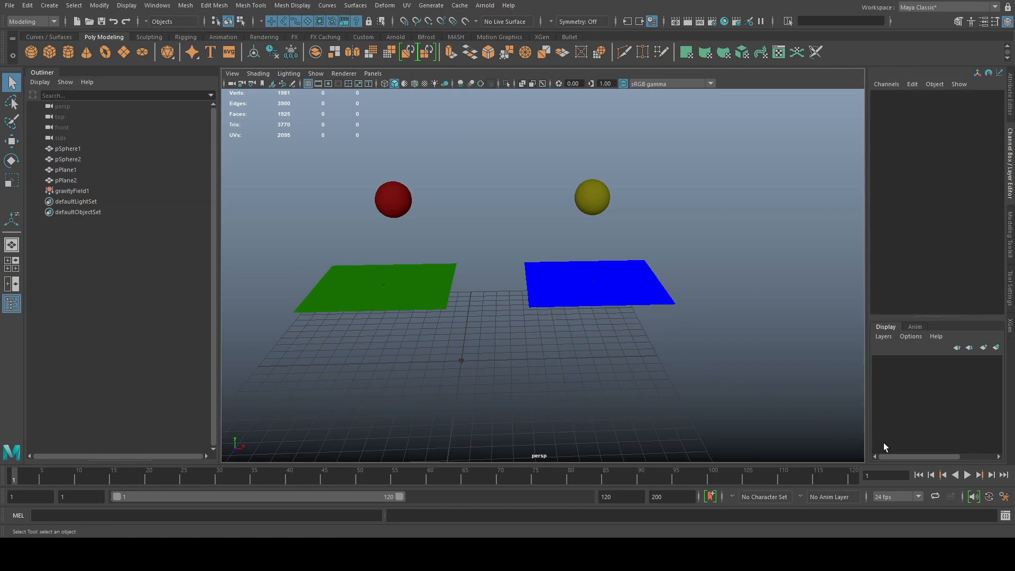
# Play the two-plane test simulation up to frame 67, return to the first frame and clear the selection.
pyautogui.click(968, 476)
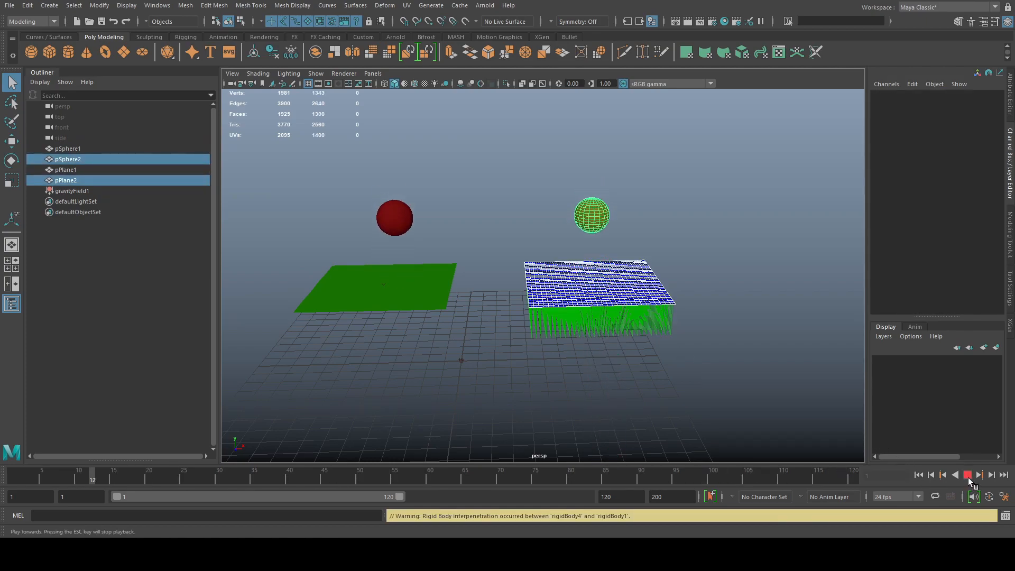
pyautogui.click(969, 475)
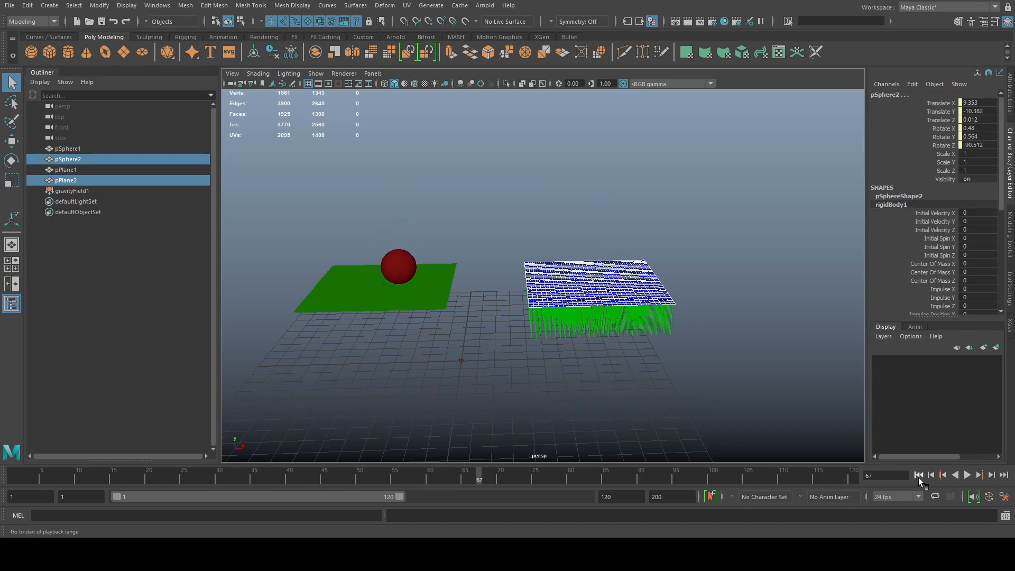
pyautogui.click(918, 475)
pyautogui.click(677, 204)
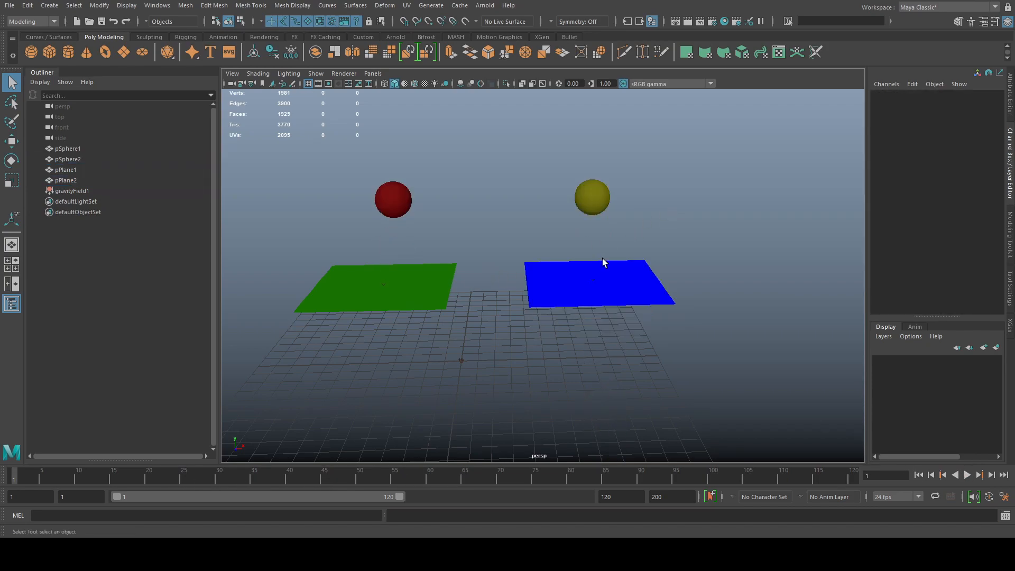
# Switch to the fixed gumballs scene and set its viewport to shaded display.
pyautogui.keyDown('alt'); pyautogui.moveTo(661, 238); pyautogui.dragTo(668, 278); pyautogui.keyUp('alt')
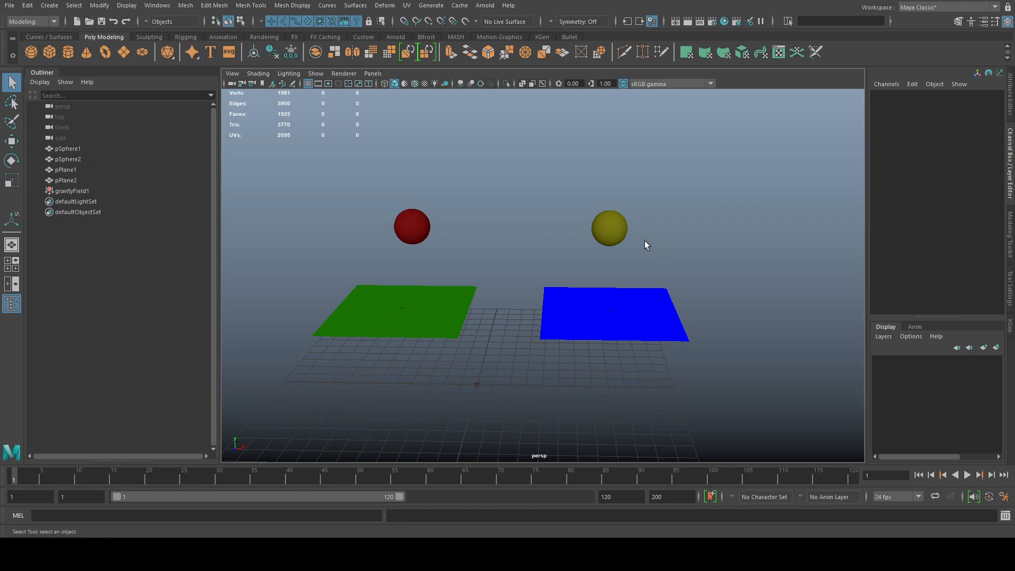
pyautogui.keyDown('alt'); pyautogui.moveTo(645, 240); pyautogui.dragTo(664, 314, button='right'); pyautogui.keyUp('alt')
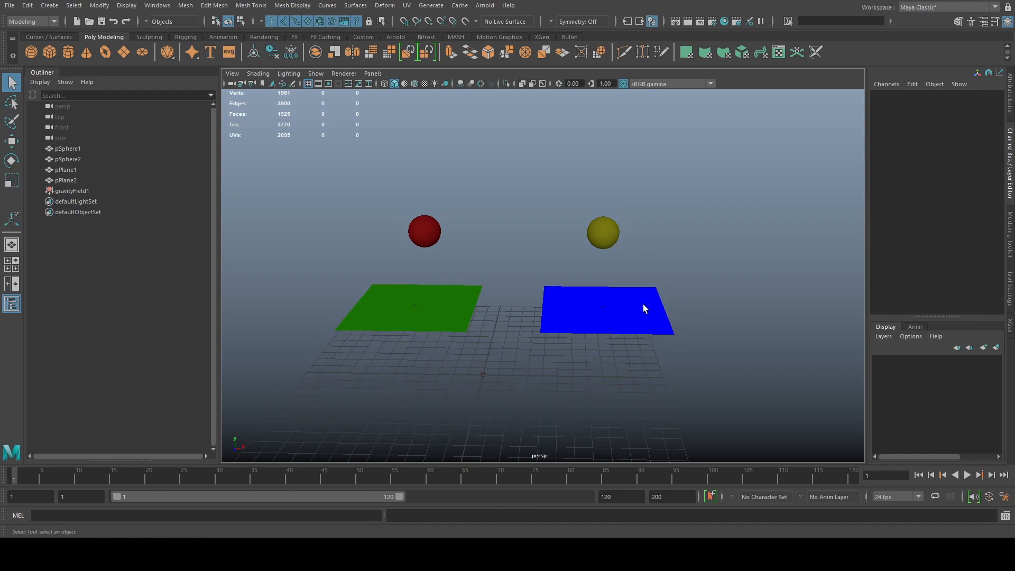
pyautogui.moveTo(505, 552)
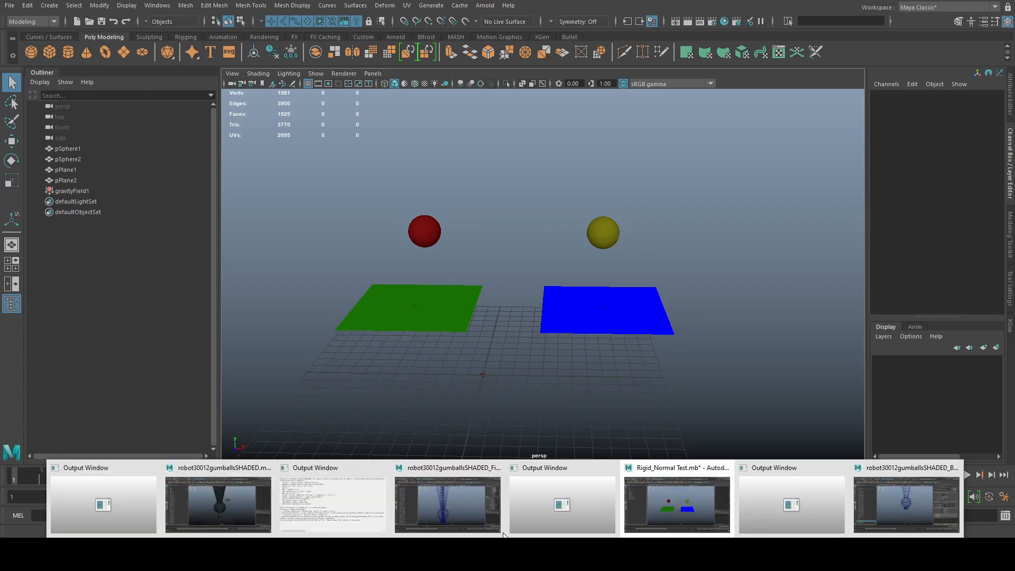
pyautogui.click(465, 505)
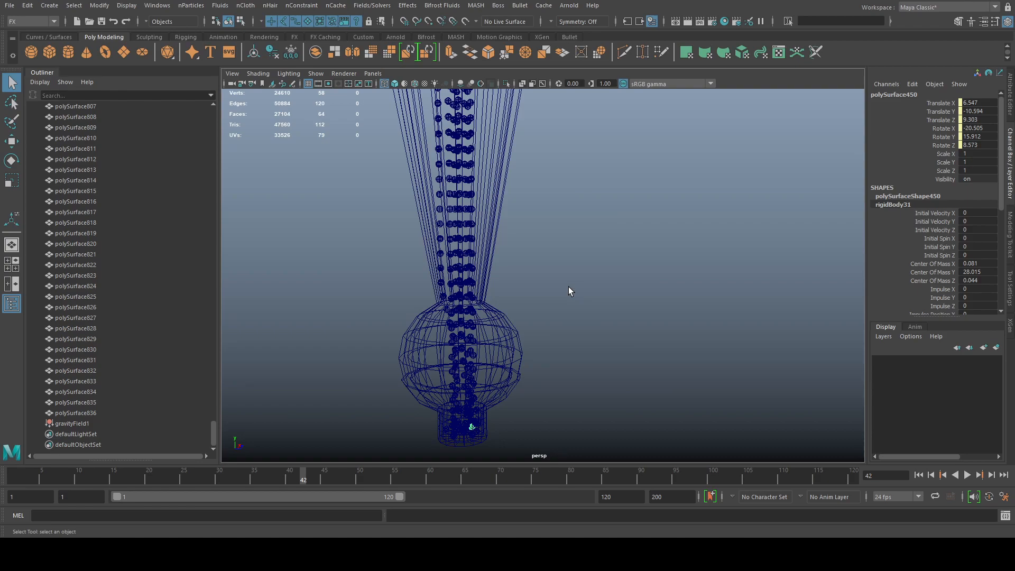
pyautogui.press('5')
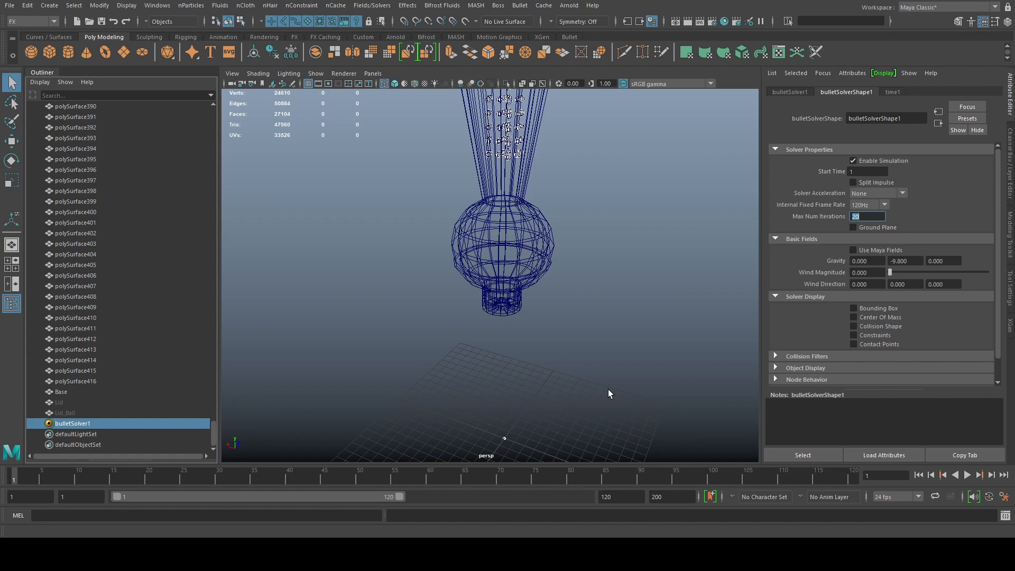
# In the Bullet scene, deselect bulletSolver1 and examine the whole container with the column of gumballs above it.
pyautogui.click(622, 357)
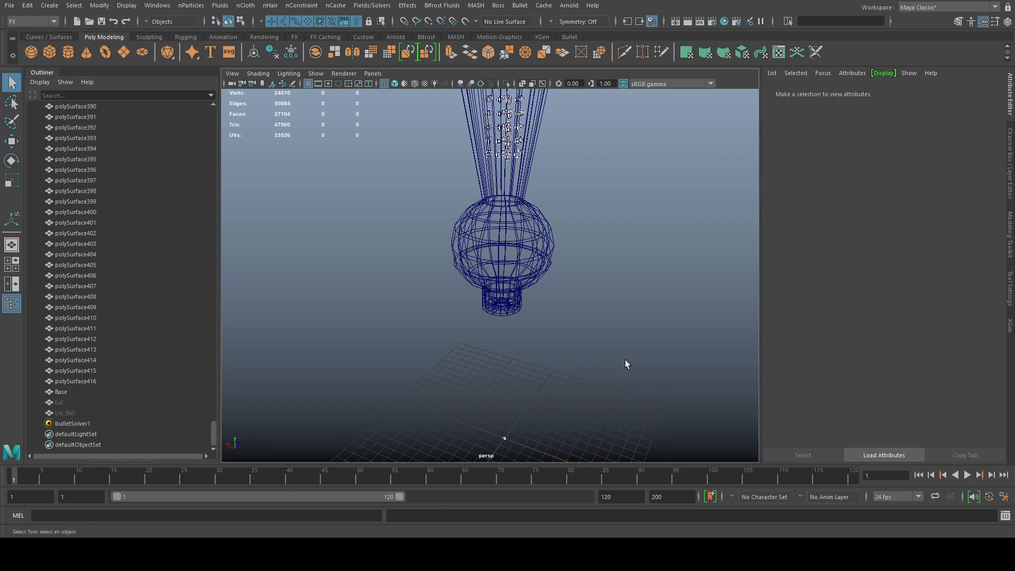
pyautogui.keyDown('alt'); pyautogui.moveTo(659, 346); pyautogui.dragTo(576, 316, button='right'); pyautogui.keyUp('alt')
pyautogui.keyDown('alt'); pyautogui.moveTo(576, 317); pyautogui.dragTo(576, 316, button='middle'); pyautogui.keyUp('alt')
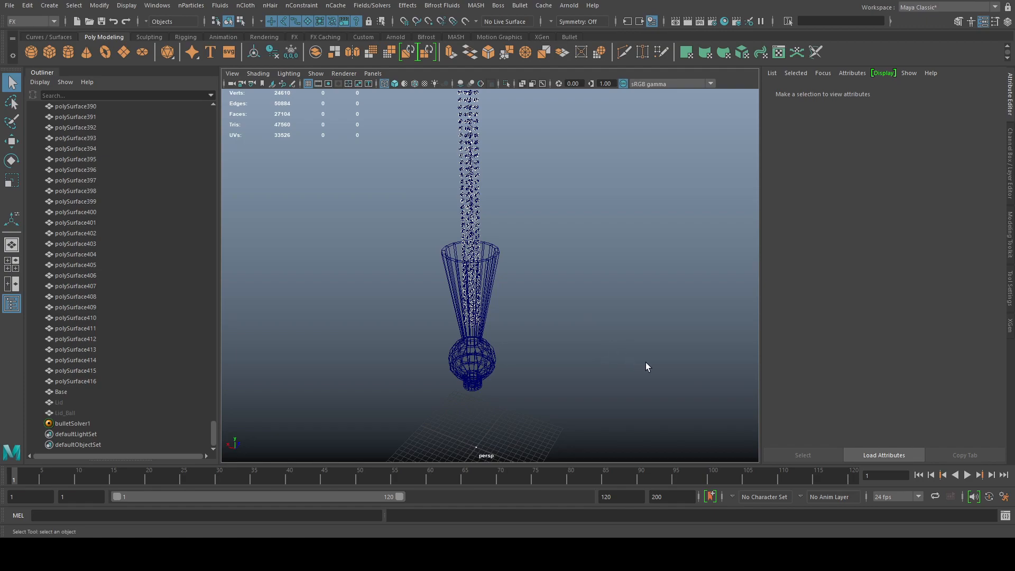
pyautogui.keyDown('alt'); pyautogui.moveTo(515, 353); pyautogui.dragTo(564, 323, button='middle'); pyautogui.keyUp('alt')
pyautogui.scroll(-1, 562, 323)
pyautogui.scroll(3, 539, 333)
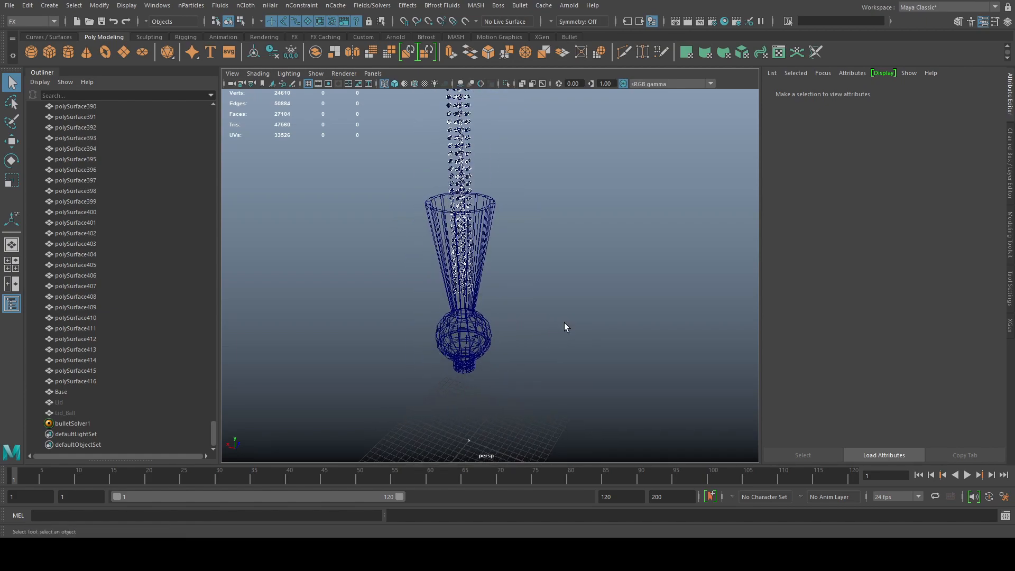
pyautogui.scroll(3, 473, 362)
pyautogui.scroll(4, 577, 357)
pyautogui.scroll(-2, 536, 362)
pyautogui.keyDown('alt'); pyautogui.moveTo(532, 362); pyautogui.dragTo(554, 367, button='middle'); pyautogui.keyUp('alt')
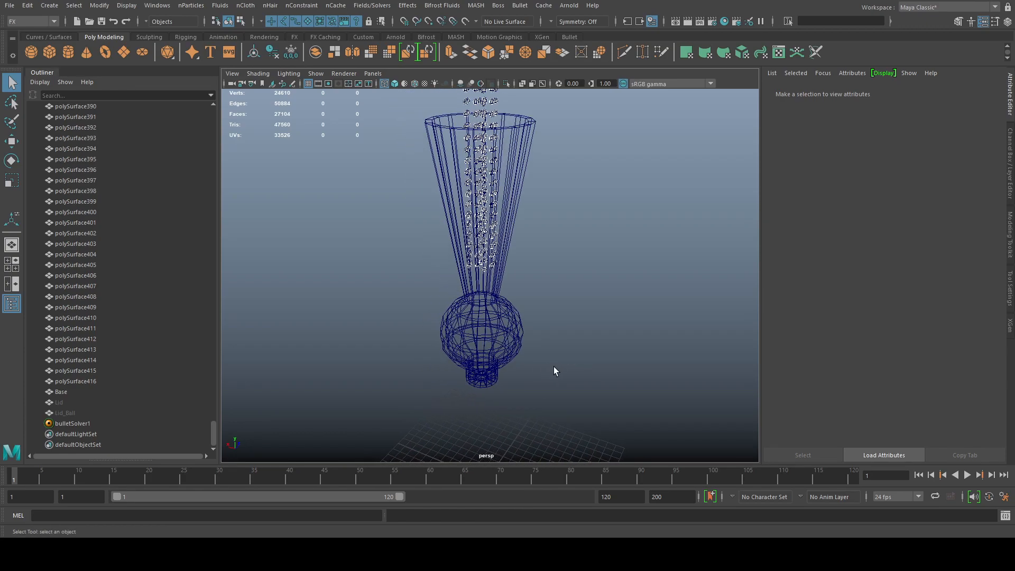
# Select the Base container to inspect it in the Bullet setup, and clear the selection.
pyautogui.click(530, 128)
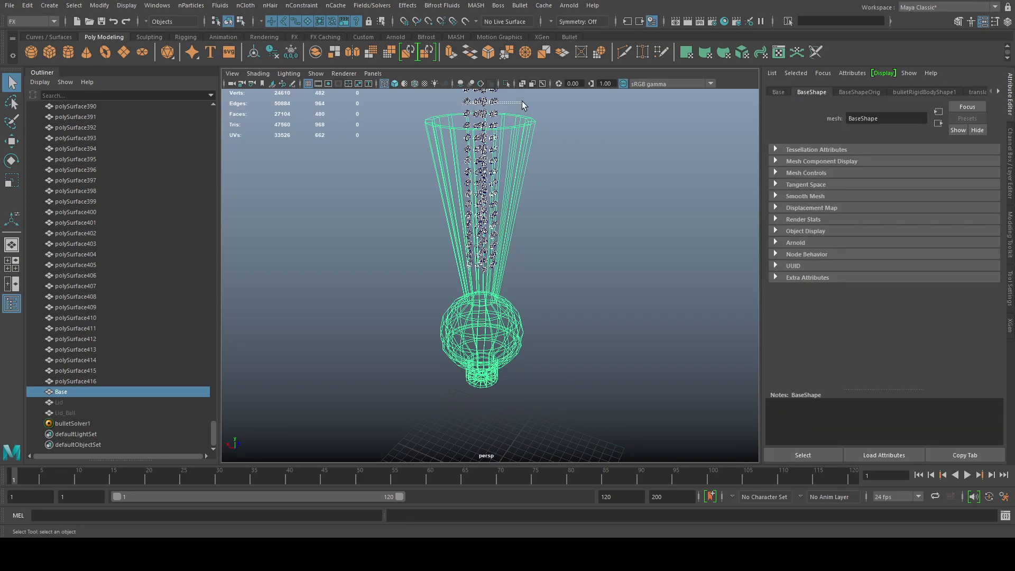
pyautogui.click(596, 144)
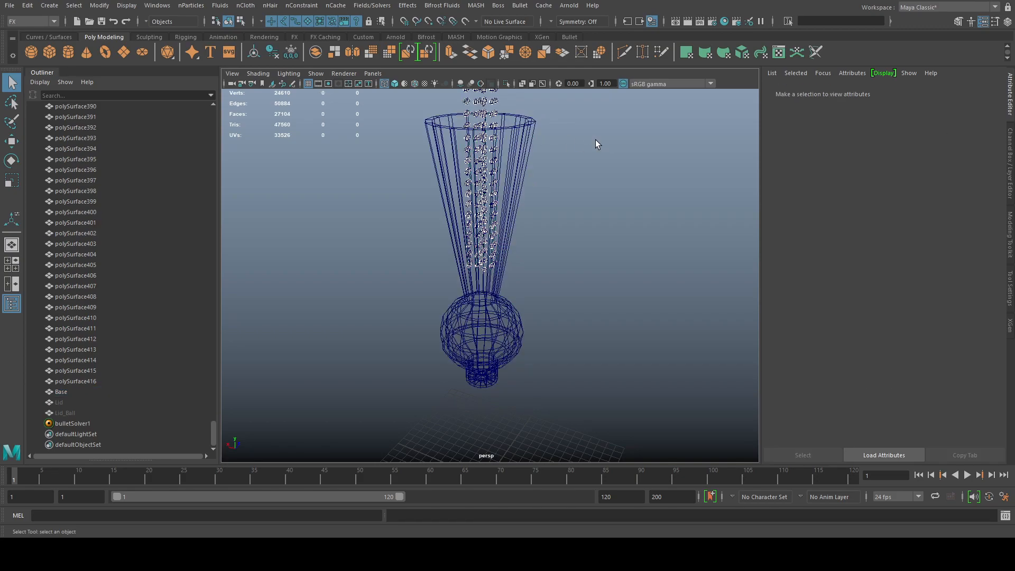
pyautogui.click(532, 152)
pyautogui.click(569, 173)
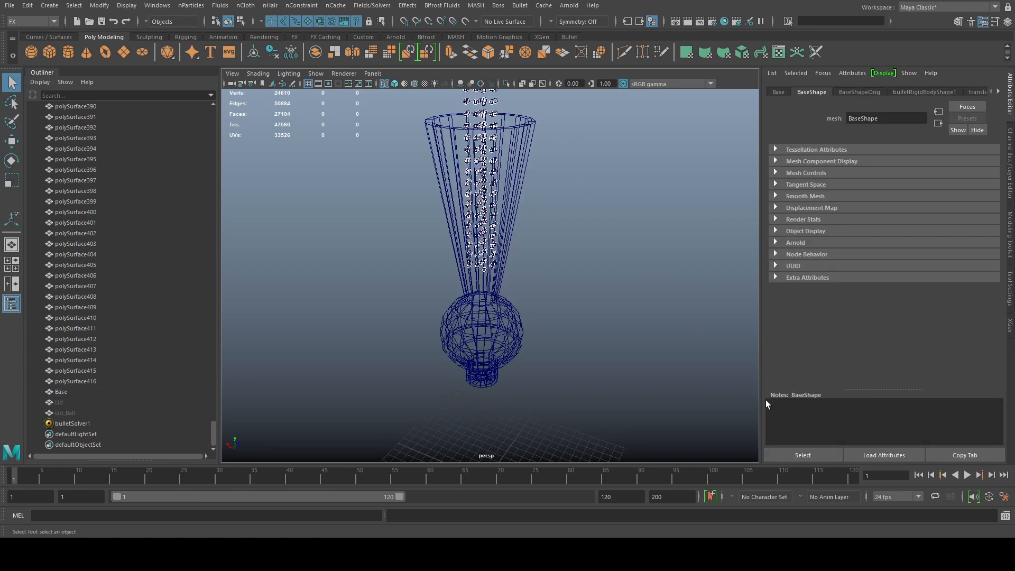
# Play the Bullet simulation, stop it at frame 63, and examine the gumballs throughout the container.
pyautogui.click(968, 475)
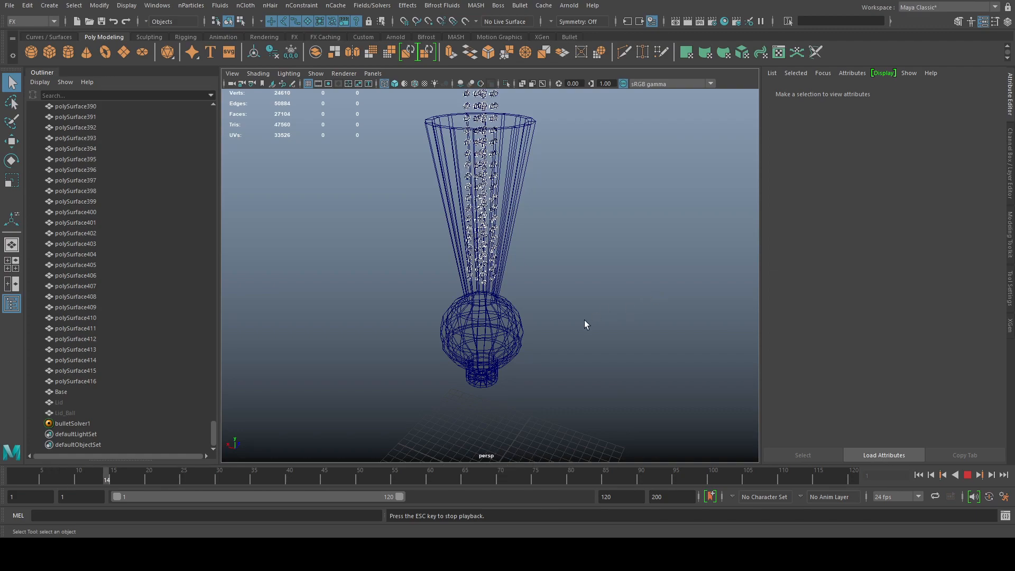
pyautogui.keyDown('alt'); pyautogui.moveTo(570, 347); pyautogui.dragTo(582, 280, button='middle'); pyautogui.keyUp('alt')
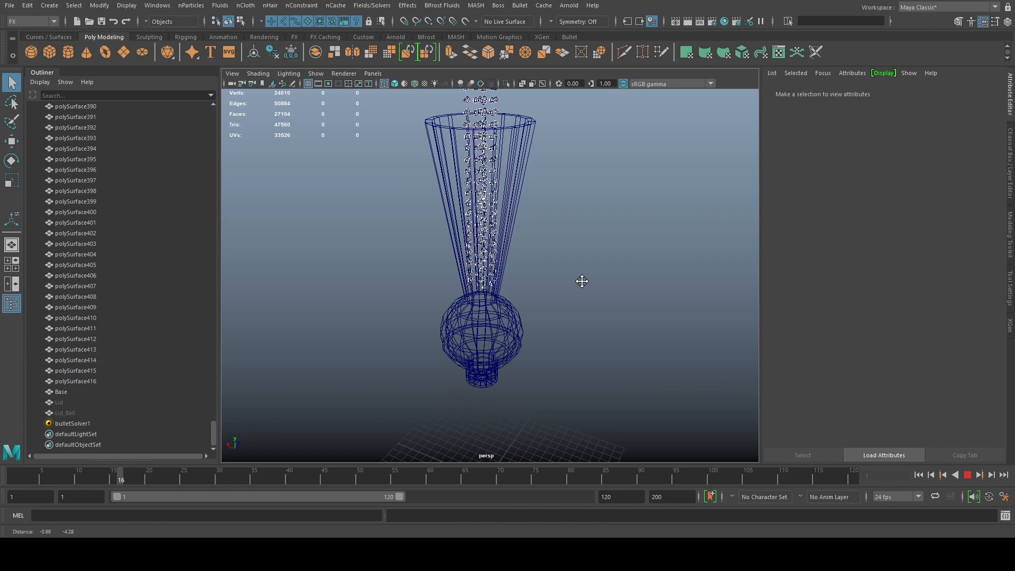
pyautogui.scroll(3, 616, 313)
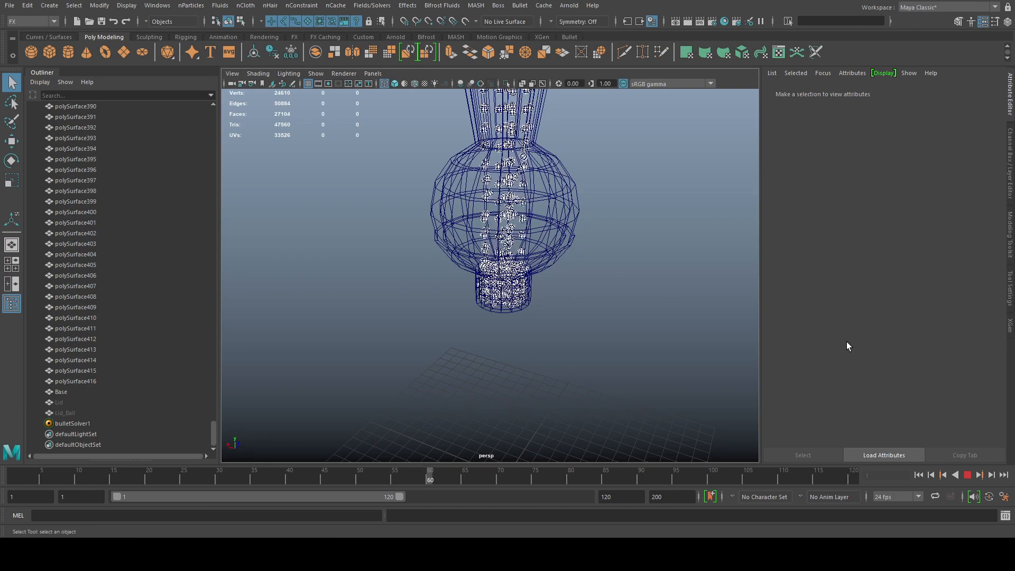
pyautogui.keyDown('alt'); pyautogui.moveTo(656, 217); pyautogui.dragTo(642, 275, button='middle'); pyautogui.keyUp('alt')
pyautogui.press('Escape')
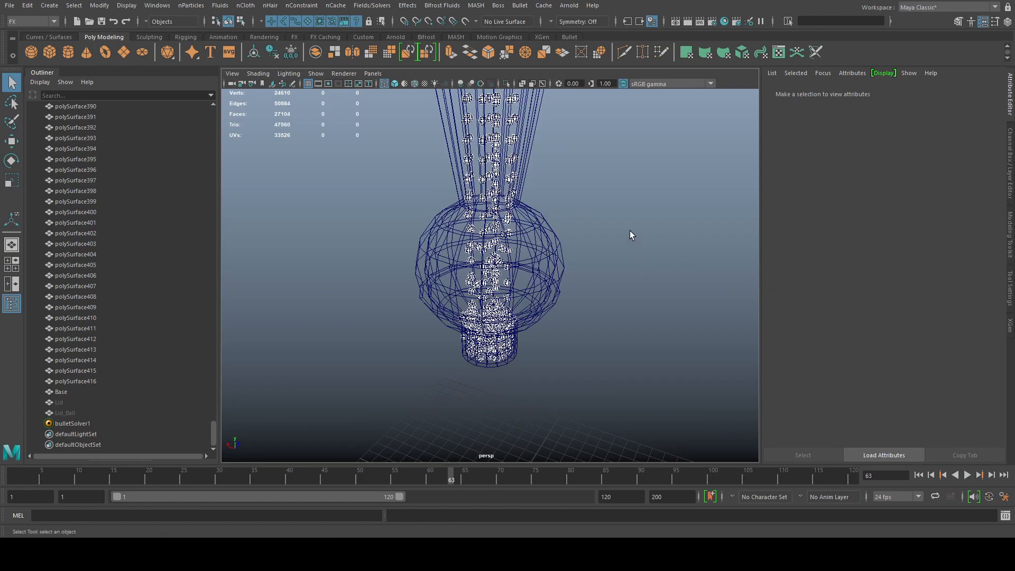
pyautogui.keyDown('alt'); pyautogui.moveTo(629, 231); pyautogui.dragTo(632, 272, button='middle'); pyautogui.keyUp('alt')
pyautogui.keyDown('alt'); pyautogui.moveTo(632, 271); pyautogui.dragTo(465, 280, button='right'); pyautogui.keyUp('alt')
pyautogui.keyDown('alt'); pyautogui.moveTo(631, 251); pyautogui.dragTo(552, 234, button='right'); pyautogui.keyUp('alt')
pyautogui.keyDown('alt'); pyautogui.moveTo(553, 233); pyautogui.dragTo(553, 246, button='middle'); pyautogui.keyUp('alt')
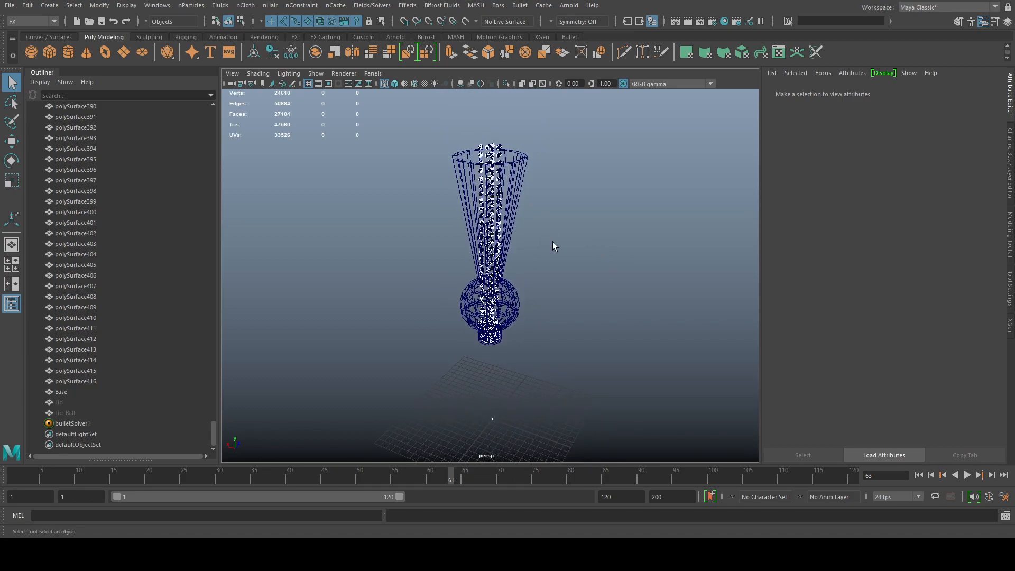